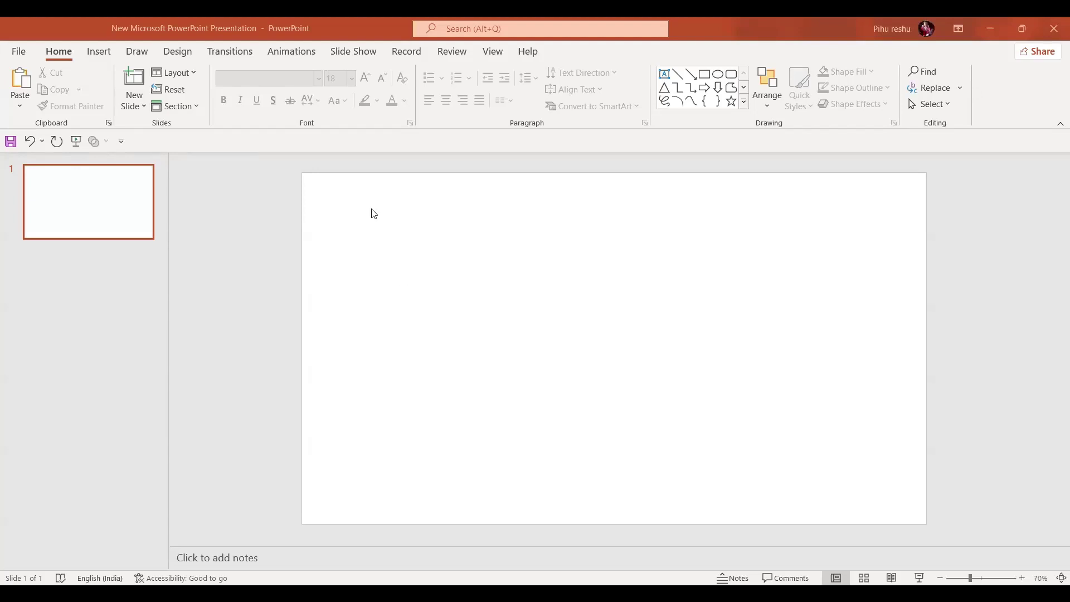
Step: Switch to the Insert tab on the blank single-slide presentation
{"action": "left_click", "coordinate": [100, 52]}
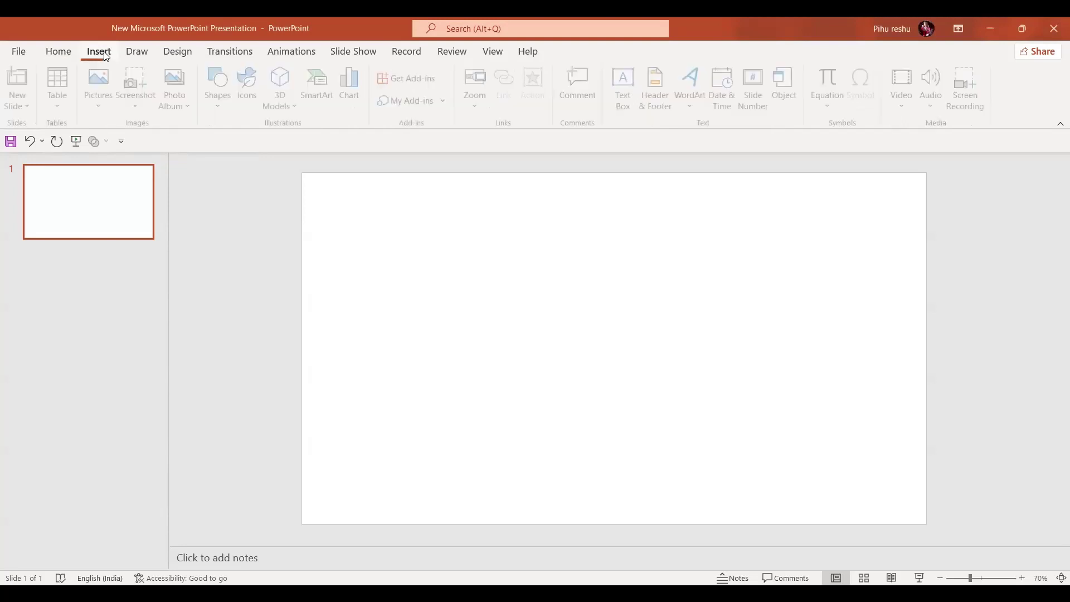
Step: Draw a rectangle on the left of the slide and size it to 2.5 cm by 2.5 cm
{"action": "left_click", "coordinate": [220, 106]}
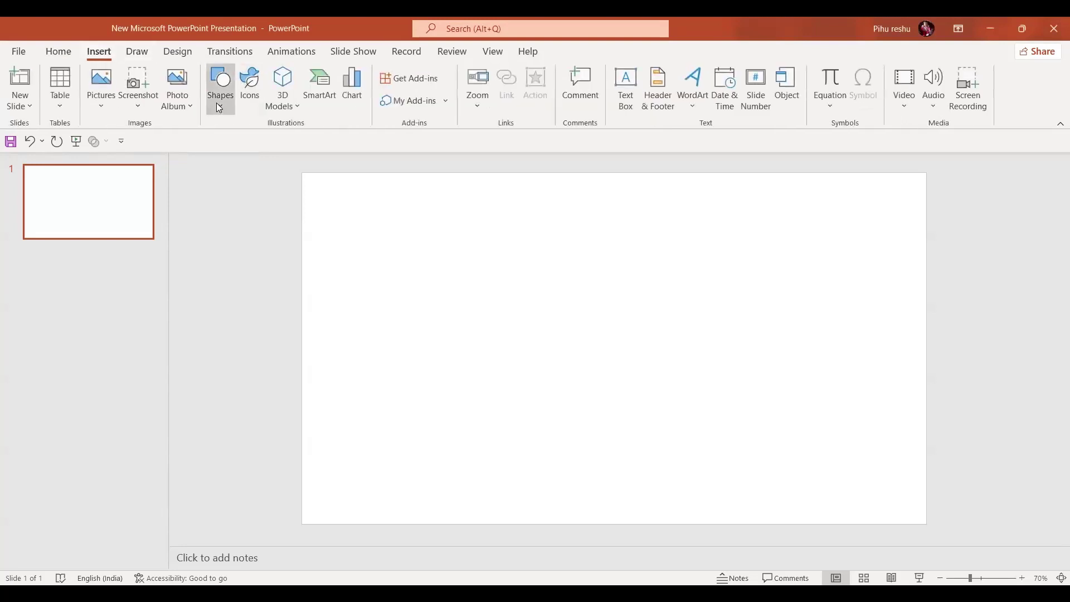
{"action": "left_click", "coordinate": [254, 144]}
{"action": "left_click_drag", "start_coordinate": [356, 314], "coordinate": [410, 365]}
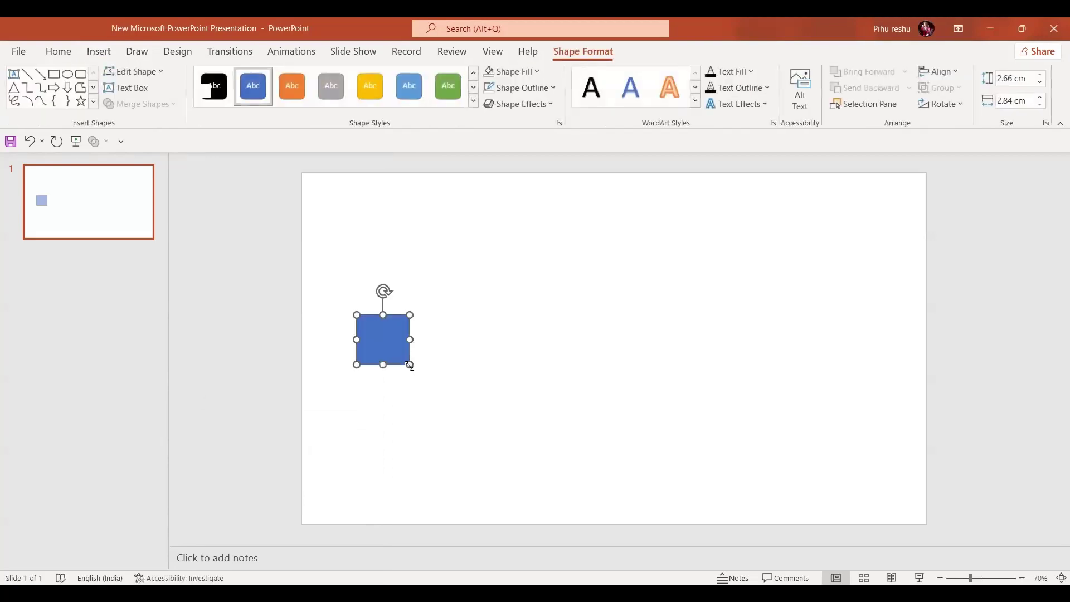
{"action": "left_click", "coordinate": [1027, 77]}
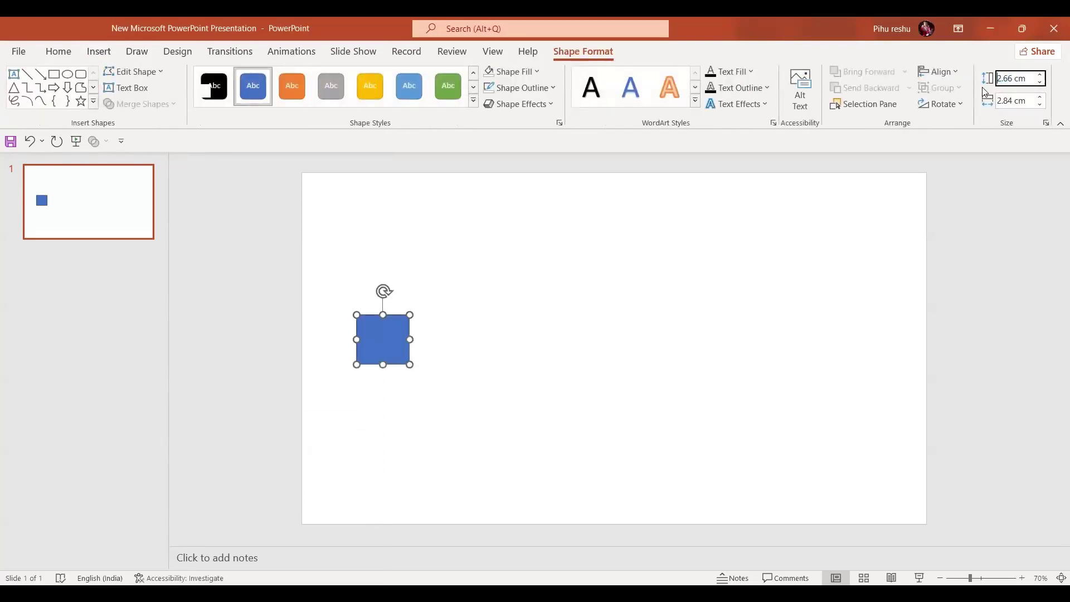
{"action": "type", "text": "2.5"}
{"action": "key", "text": "Return"}
{"action": "left_click", "coordinate": [1011, 101]}
{"action": "type", "text": "2.5"}
{"action": "key", "text": "Return"}
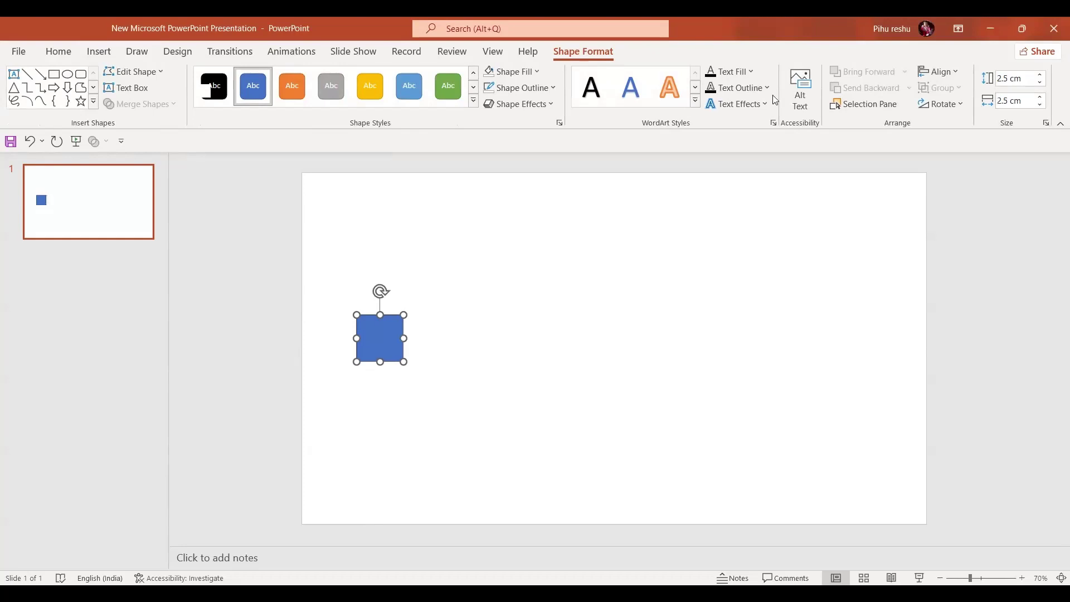
{"action": "left_click", "coordinate": [536, 89]}
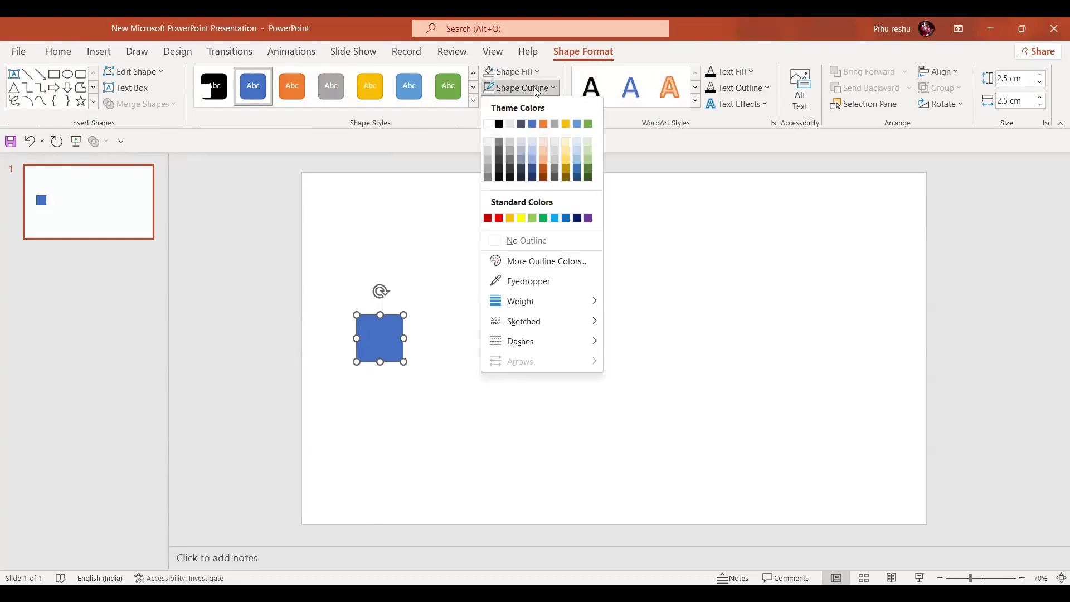
Step: Give the square a dark grey 4½ pt outline and No Fill
{"action": "left_click", "coordinate": [499, 141]}
{"action": "left_click", "coordinate": [491, 71]}
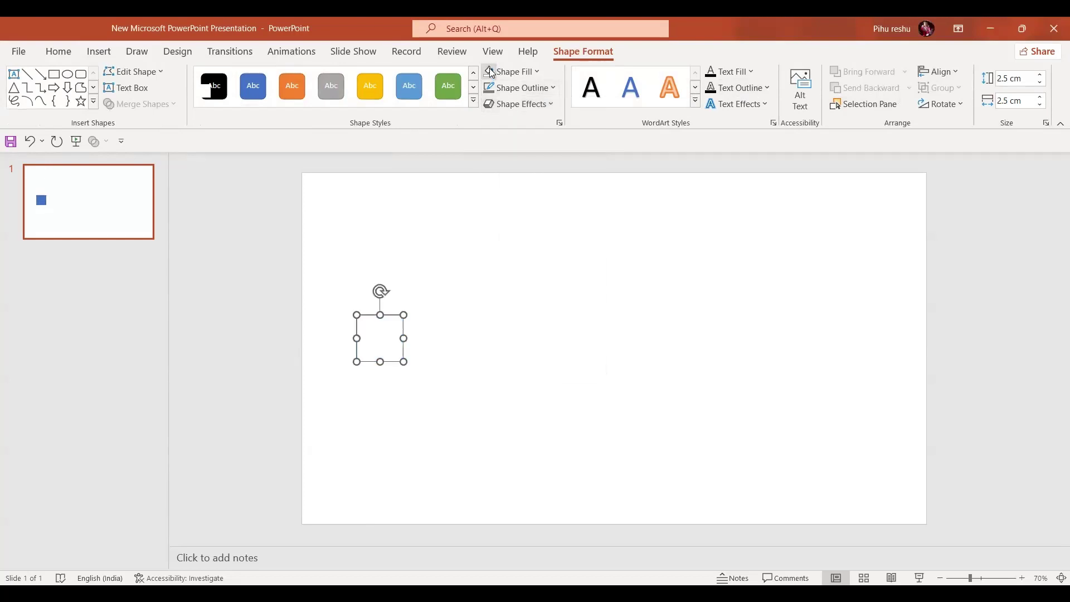
{"action": "left_click", "coordinate": [553, 89]}
{"action": "mouse_move", "coordinate": [589, 304]}
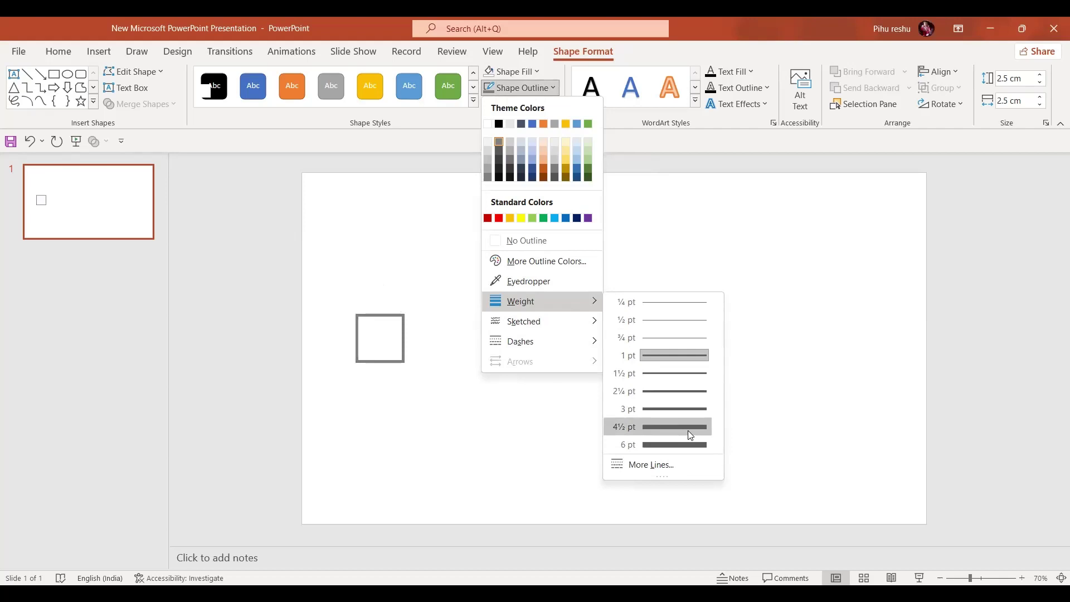
{"action": "left_click", "coordinate": [688, 431]}
{"action": "left_click", "coordinate": [690, 436]}
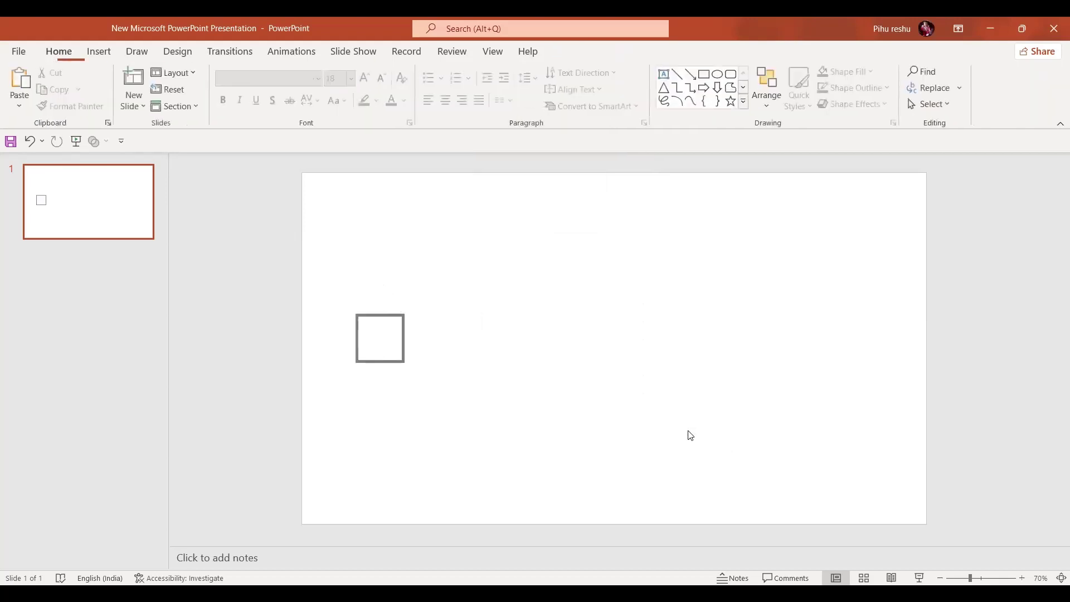
Step: In Format Shape > Effects, set the square's Top bevel width to 3 pt
{"action": "right_click", "coordinate": [688, 420]}
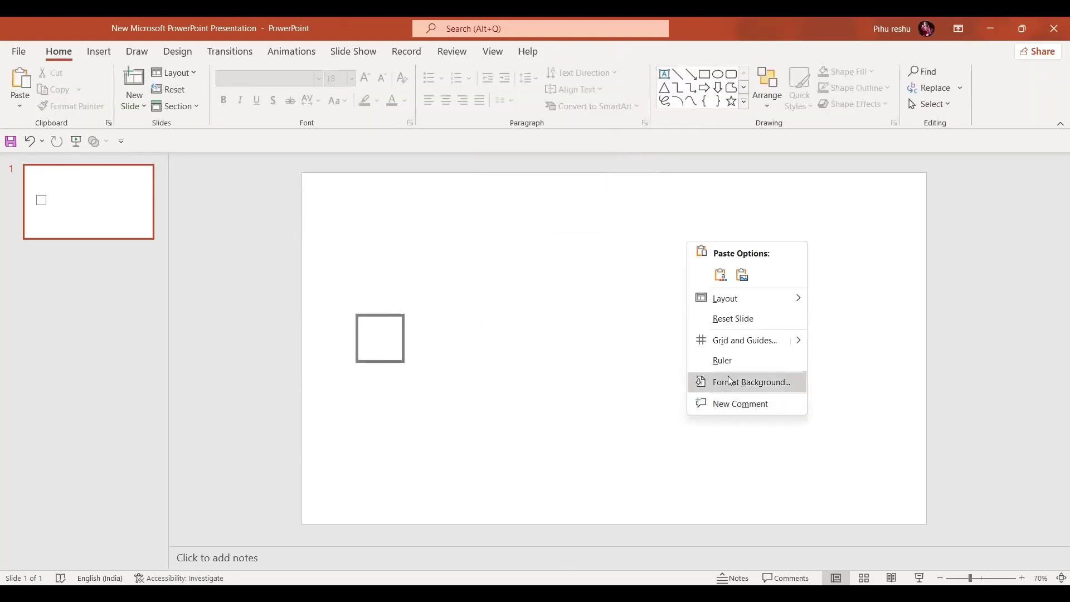
{"action": "left_click", "coordinate": [754, 389]}
{"action": "left_click", "coordinate": [289, 359]}
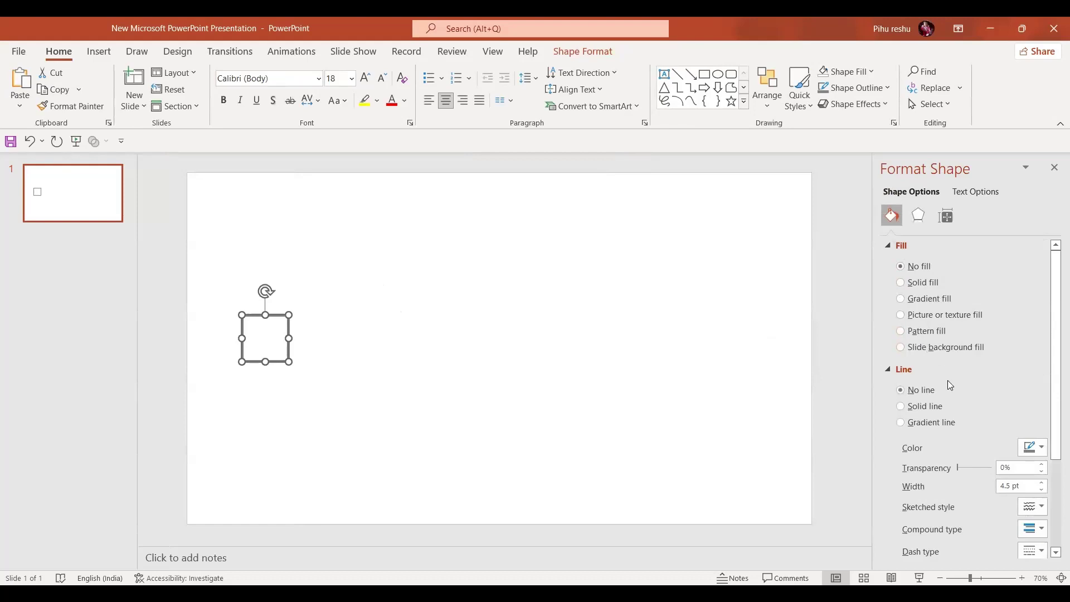
{"action": "left_click", "coordinate": [918, 217]}
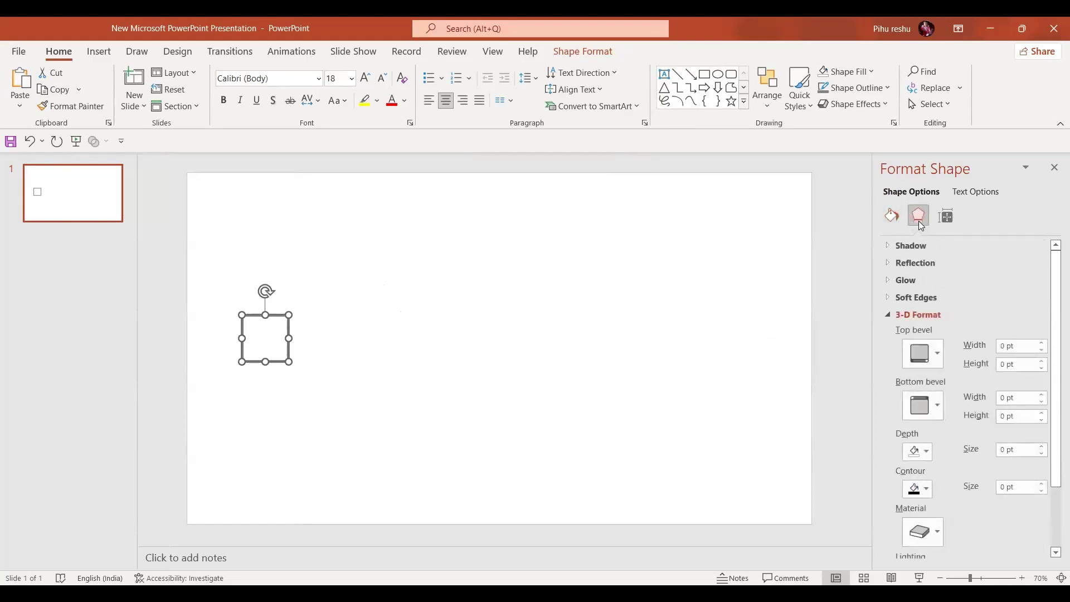
{"action": "left_click_drag", "start_coordinate": [1008, 347], "coordinate": [980, 350]}
{"action": "type", "text": "3"}
{"action": "key", "text": "Return"}
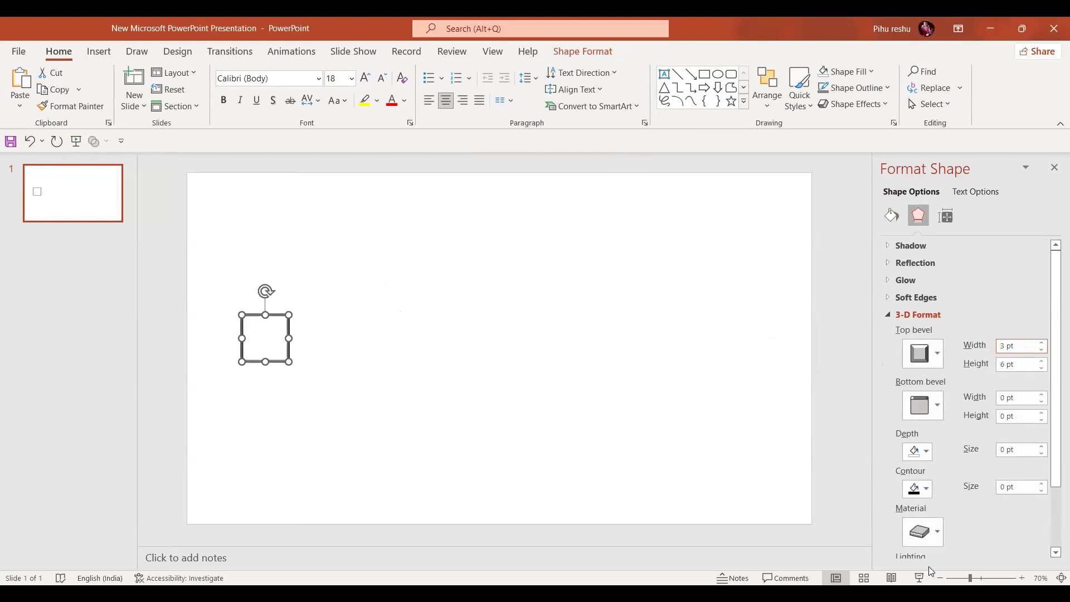
Step: Zoom the slide in to 200% to inspect the bevelled frame
{"action": "left_click", "coordinate": [1024, 579]}
{"action": "left_click", "coordinate": [1024, 579]}
{"action": "left_click", "coordinate": [1024, 579]}
{"action": "left_click", "coordinate": [1025, 579]}
{"action": "left_click", "coordinate": [1019, 577]}
{"action": "left_click", "coordinate": [1019, 578]}
{"action": "left_click", "coordinate": [1019, 578]}
{"action": "left_click", "coordinate": [1019, 578]}
{"action": "left_click", "coordinate": [1019, 578]}
{"action": "left_click", "coordinate": [1019, 578]}
{"action": "left_click", "coordinate": [1020, 578]}
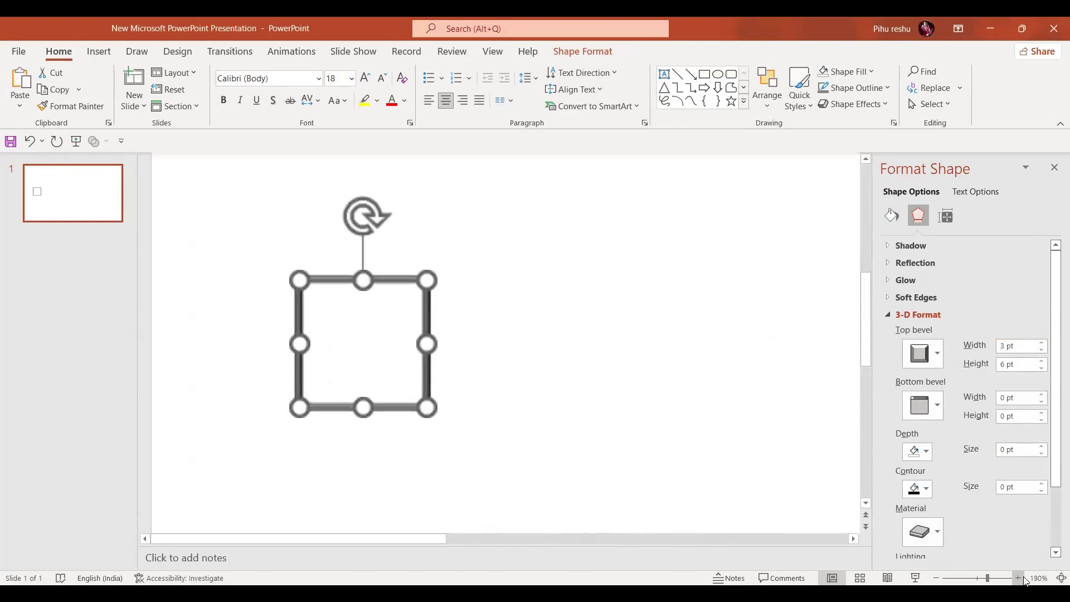
{"action": "left_click", "coordinate": [1019, 578]}
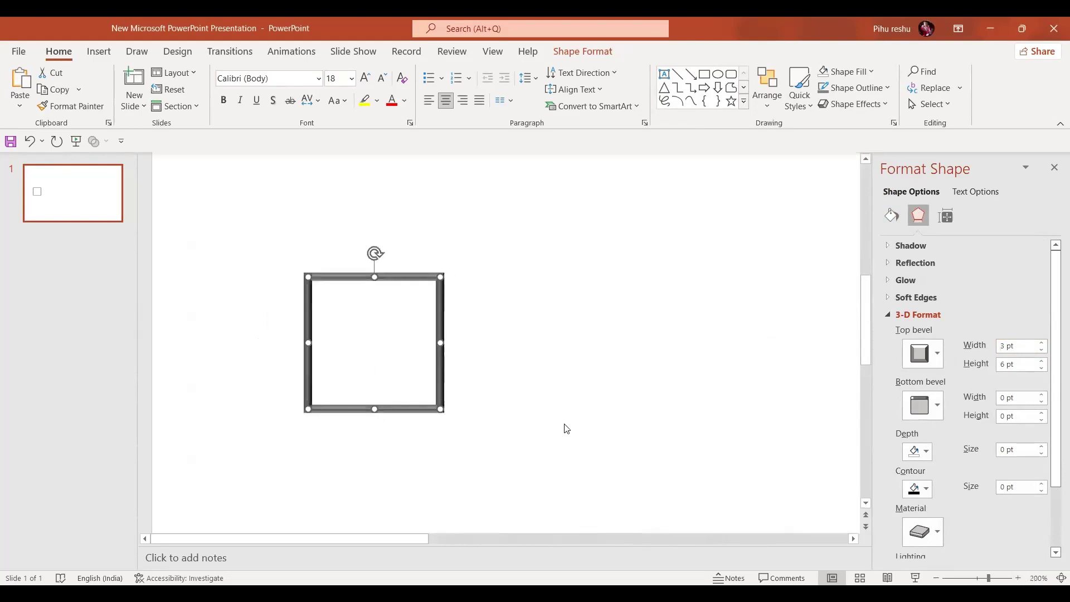
{"action": "left_click", "coordinate": [103, 53]}
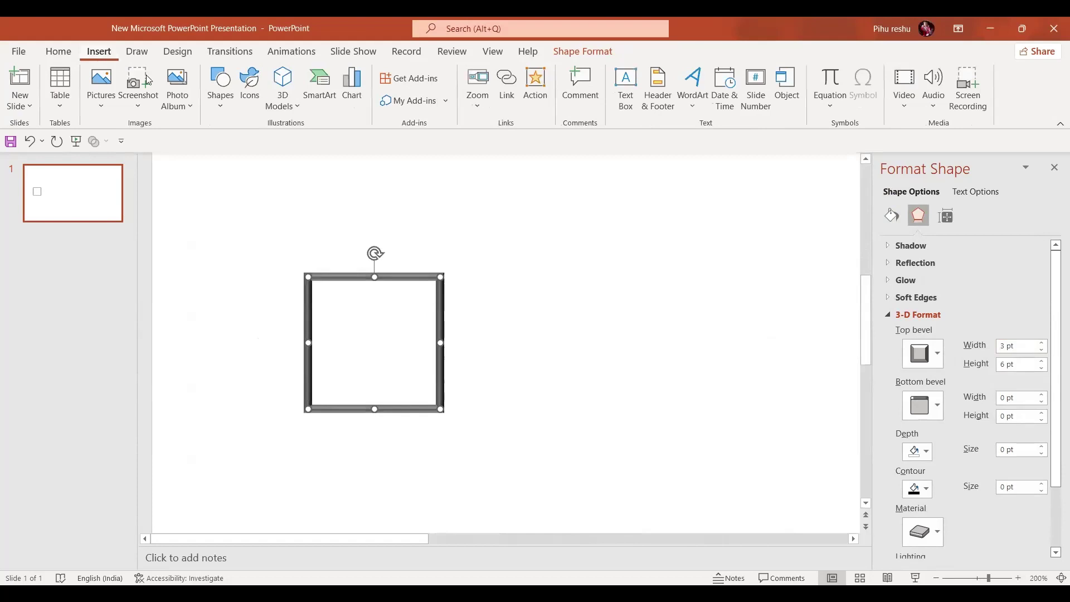
Step: Draw a straight line from the square's top-left to bottom-right corner
{"action": "left_click", "coordinate": [221, 107]}
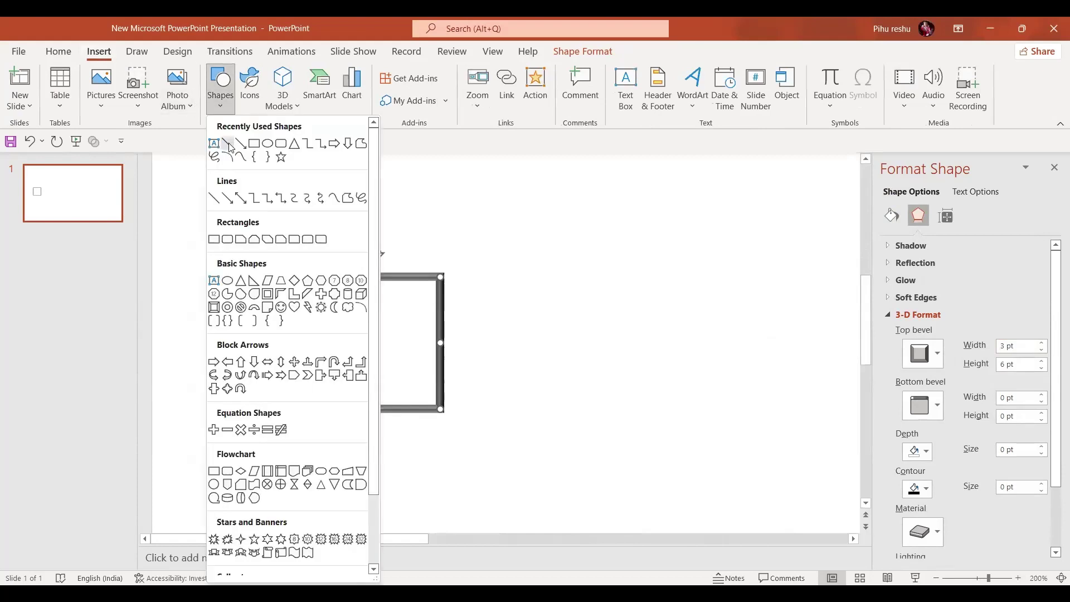
{"action": "left_click", "coordinate": [229, 143]}
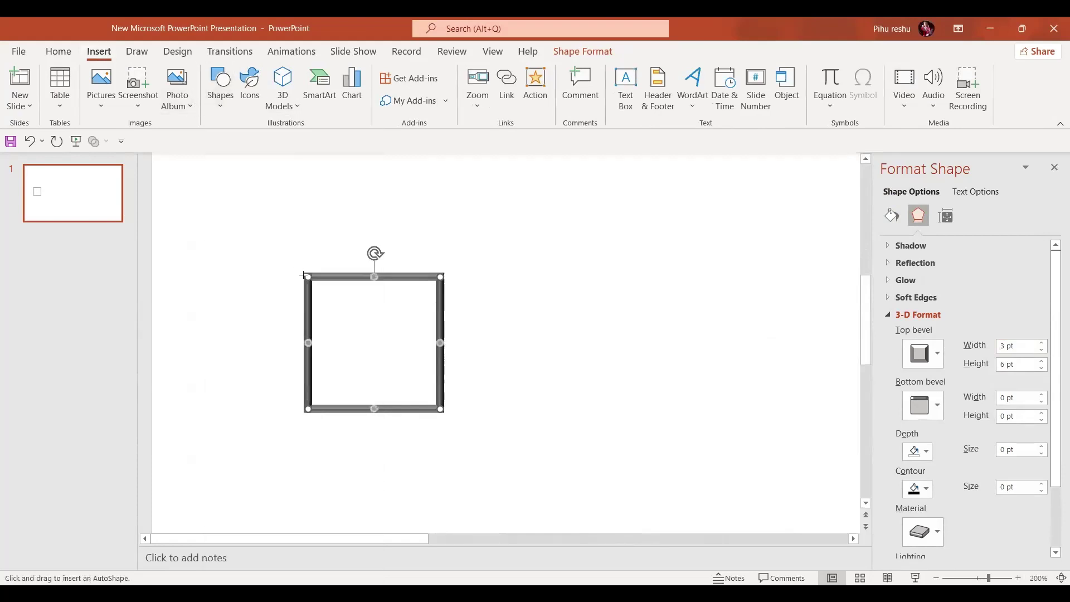
{"action": "left_click_drag", "start_coordinate": [307, 276], "coordinate": [439, 409]}
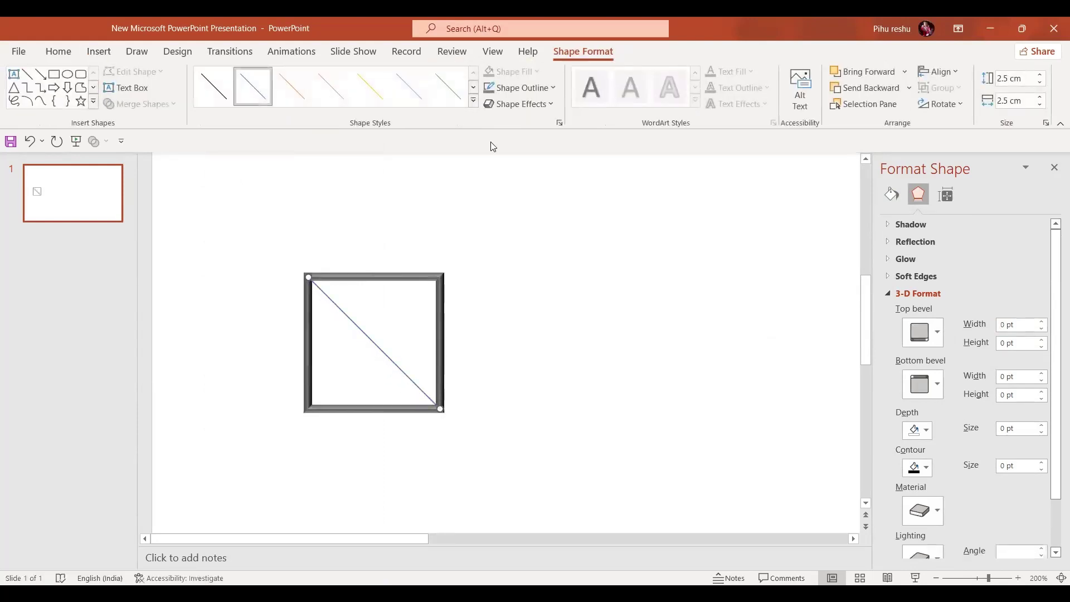
Step: Make the line dark grey with a thin weight and a 3 pt Top bevel width
{"action": "left_click", "coordinate": [557, 90]}
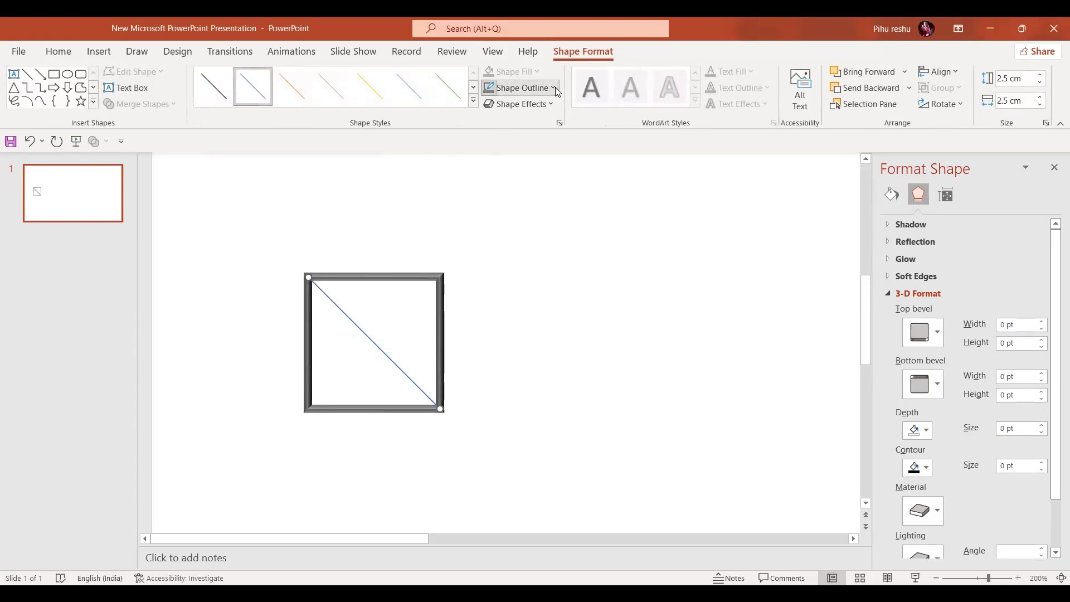
{"action": "left_click", "coordinate": [502, 141]}
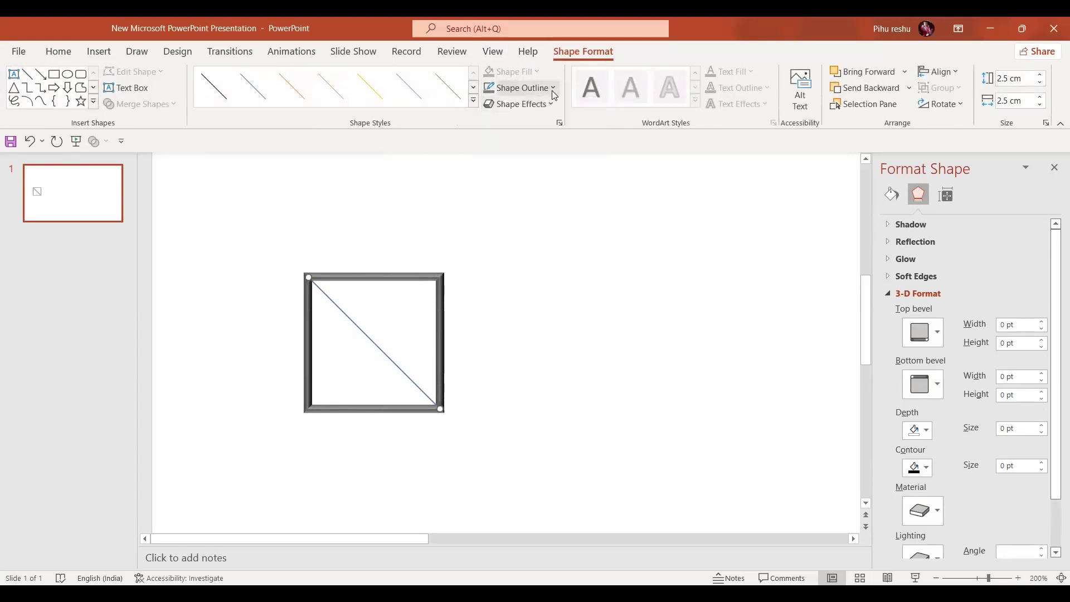
{"action": "left_click", "coordinate": [553, 89]}
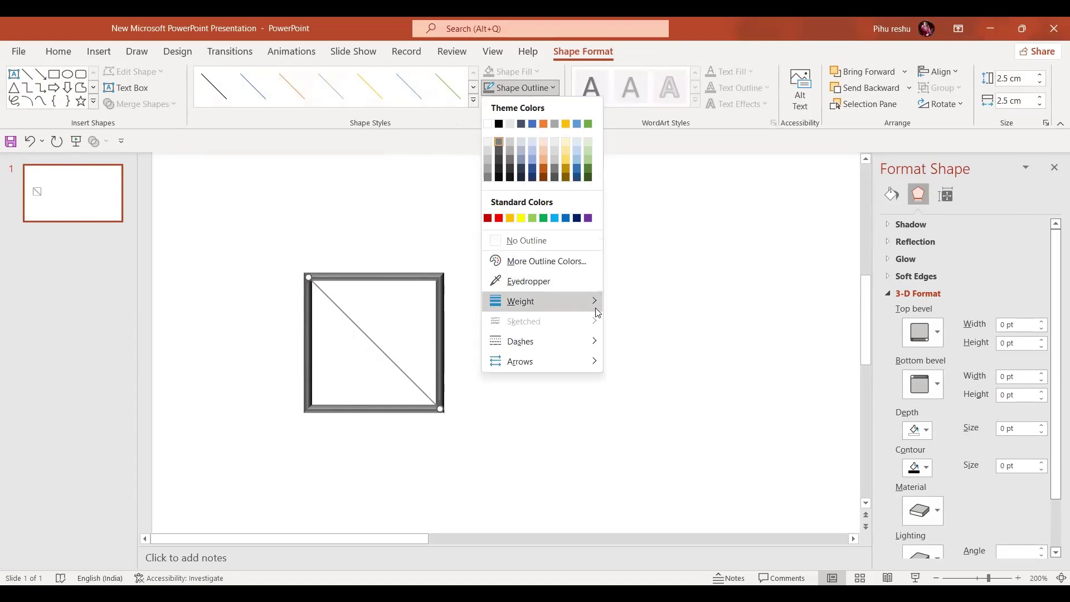
{"action": "mouse_move", "coordinate": [594, 304]}
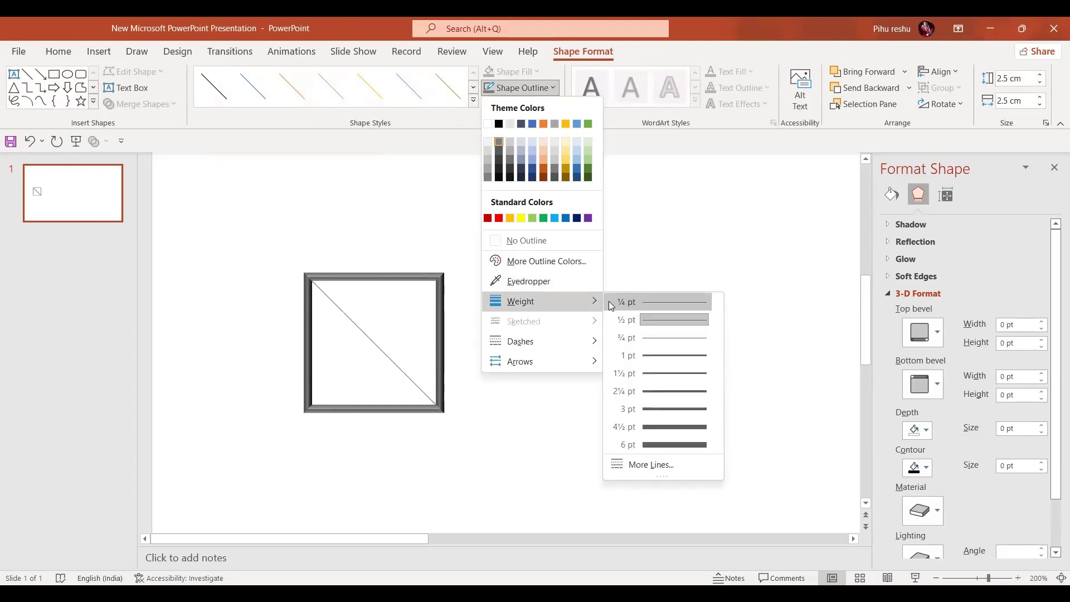
{"action": "left_click", "coordinate": [648, 339]}
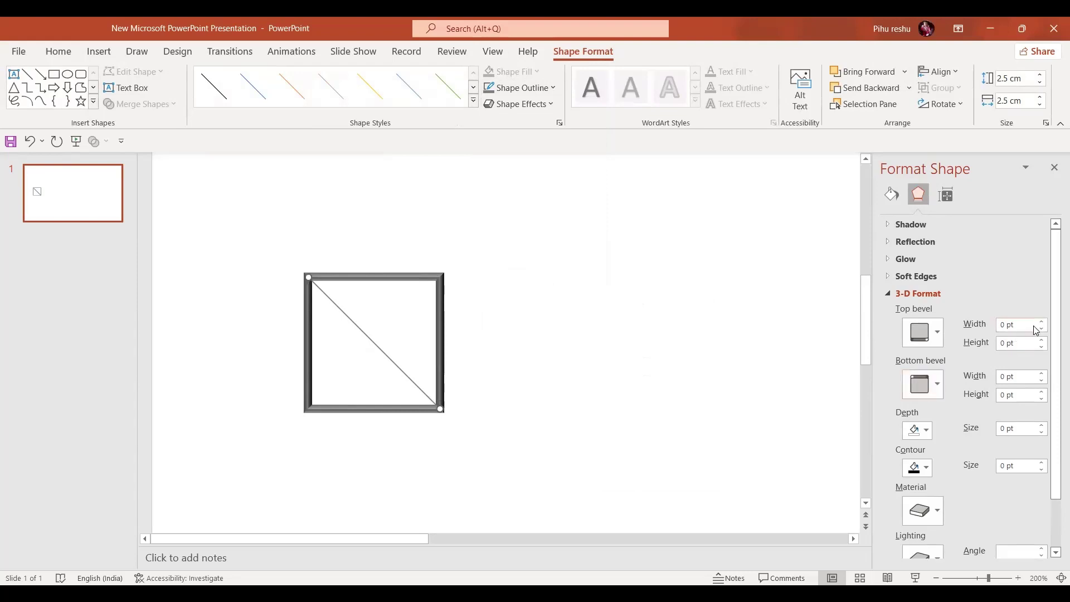
{"action": "left_click", "coordinate": [1013, 329]}
{"action": "type", "text": "3"}
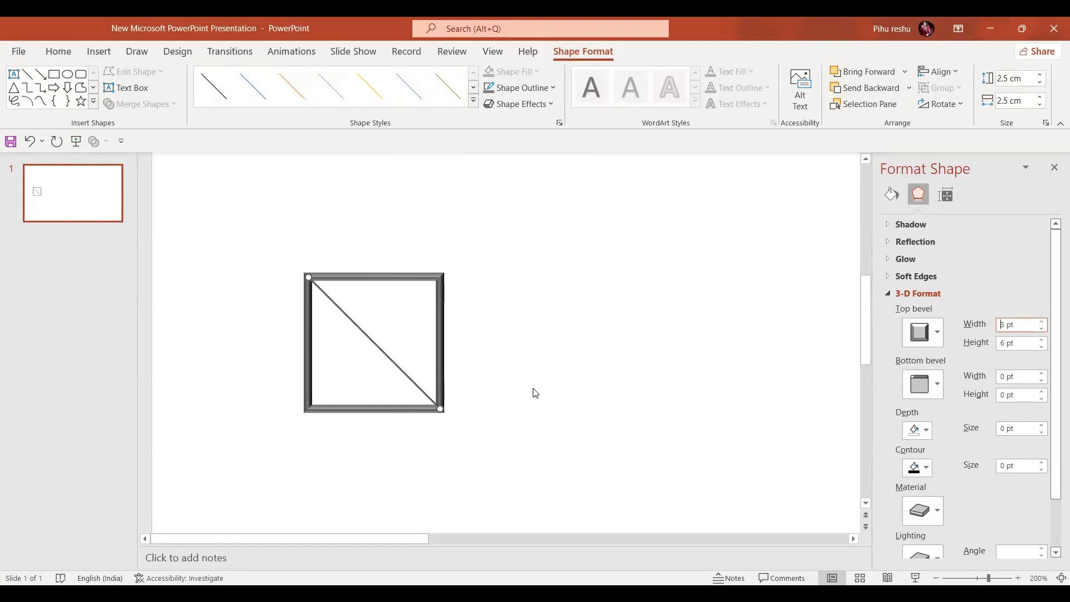
Step: Rotate the copied line 90° and move it onto the square's other diagonal
{"action": "left_click", "coordinate": [406, 377]}
{"action": "key", "text": "Down"}
{"action": "key", "text": "Down"}
{"action": "key", "text": "Right"}
{"action": "key", "text": "Right"}
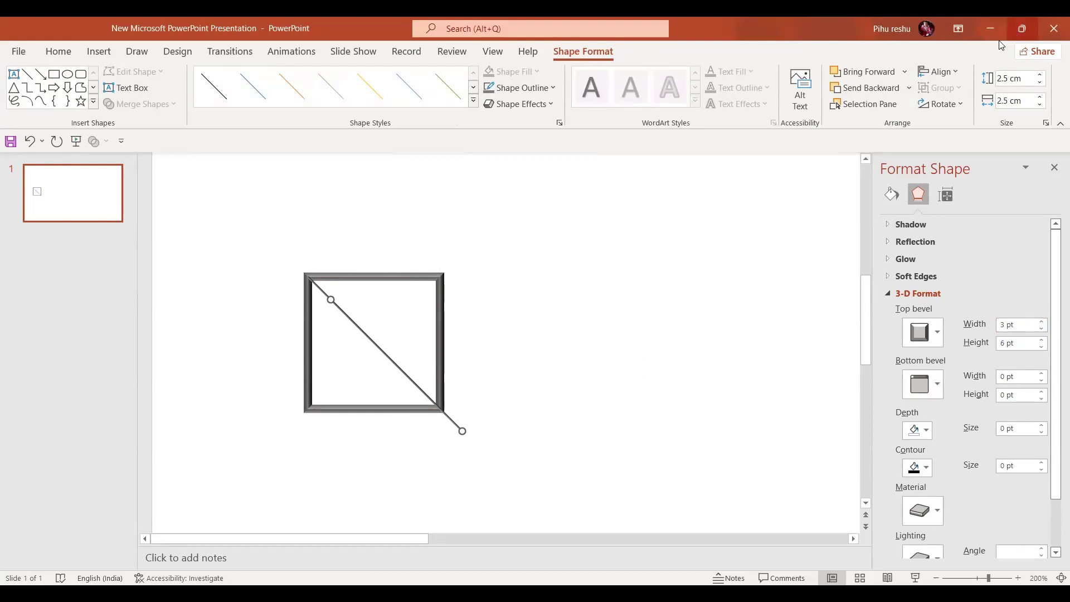
{"action": "left_click", "coordinate": [961, 104]}
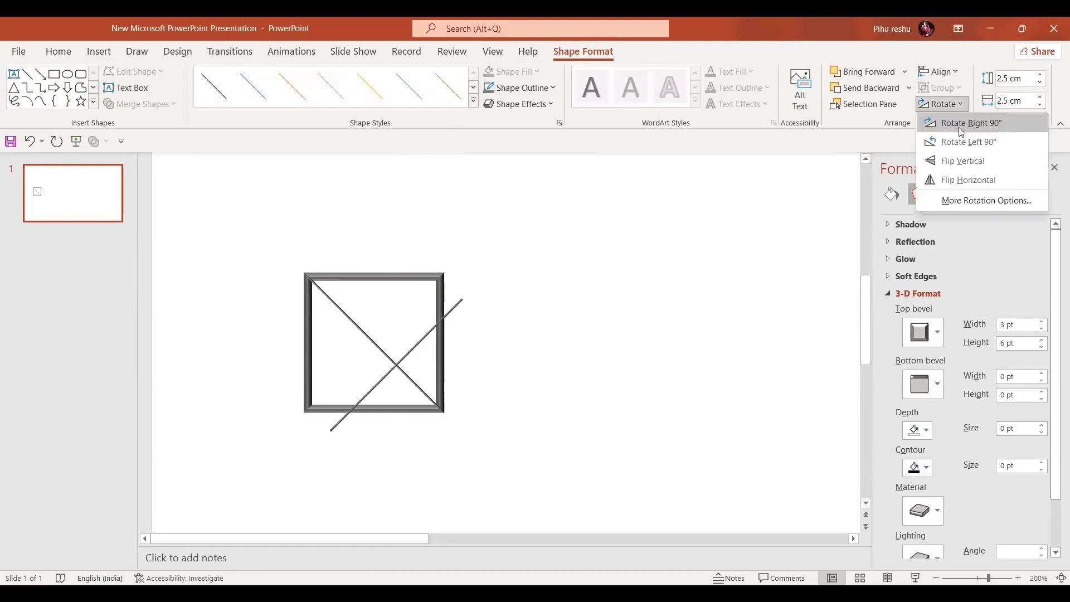
{"action": "left_click", "coordinate": [410, 351]}
{"action": "left_click_drag", "start_coordinate": [408, 349], "coordinate": [389, 333]}
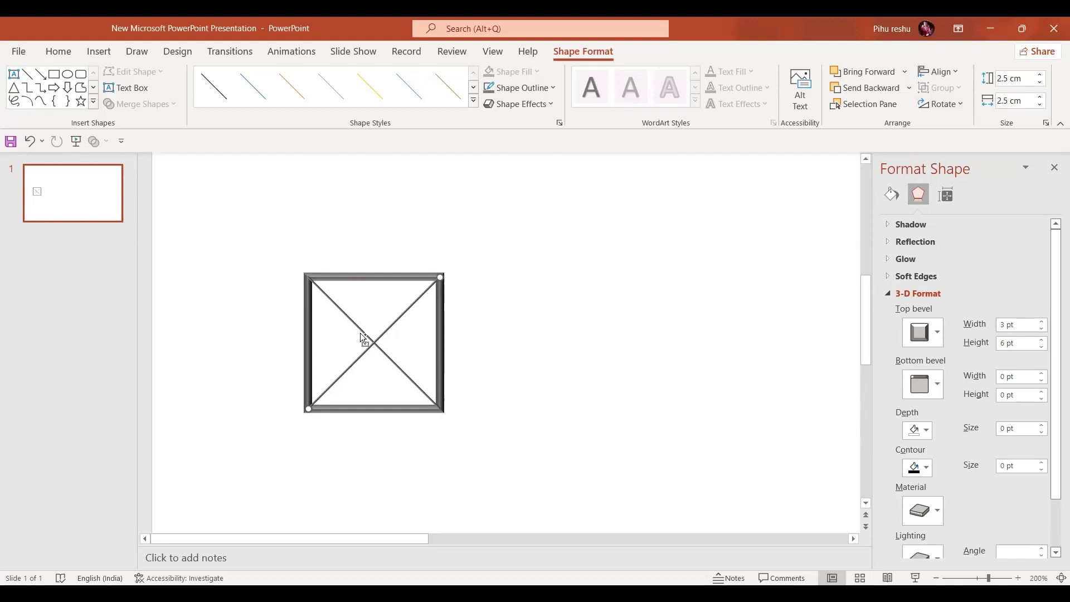
Step: Send both crossing lines backward behind the square frame
{"action": "left_click", "coordinate": [363, 334], "text": "shift"}
{"action": "left_click", "coordinate": [865, 89]}
{"action": "key", "text": "Tab"}
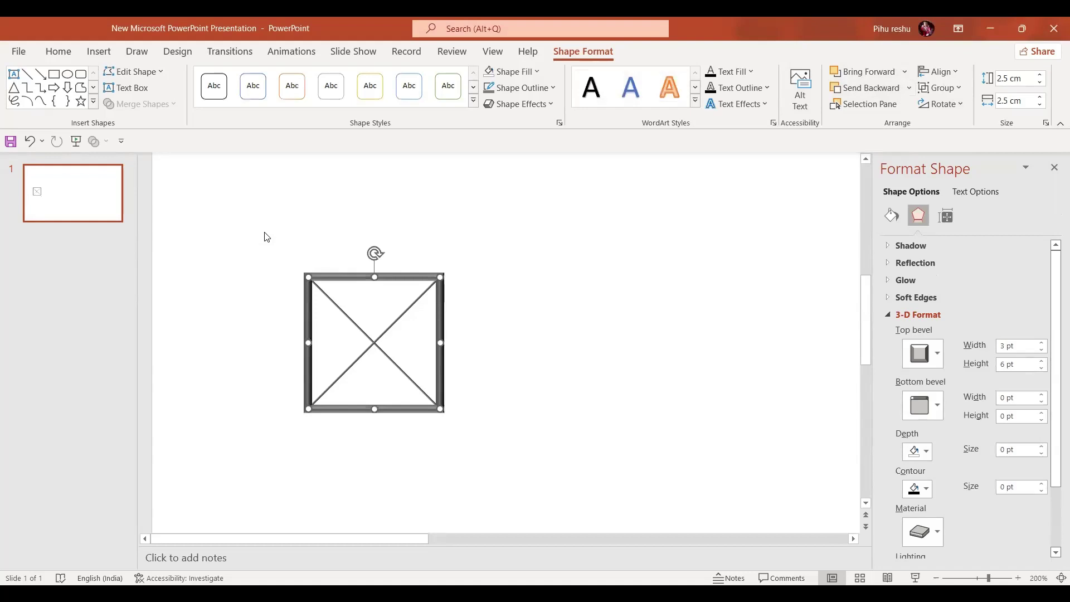
Step: Group the square with its lines and place a duplicate tile beside it
{"action": "key", "text": "Tab"}
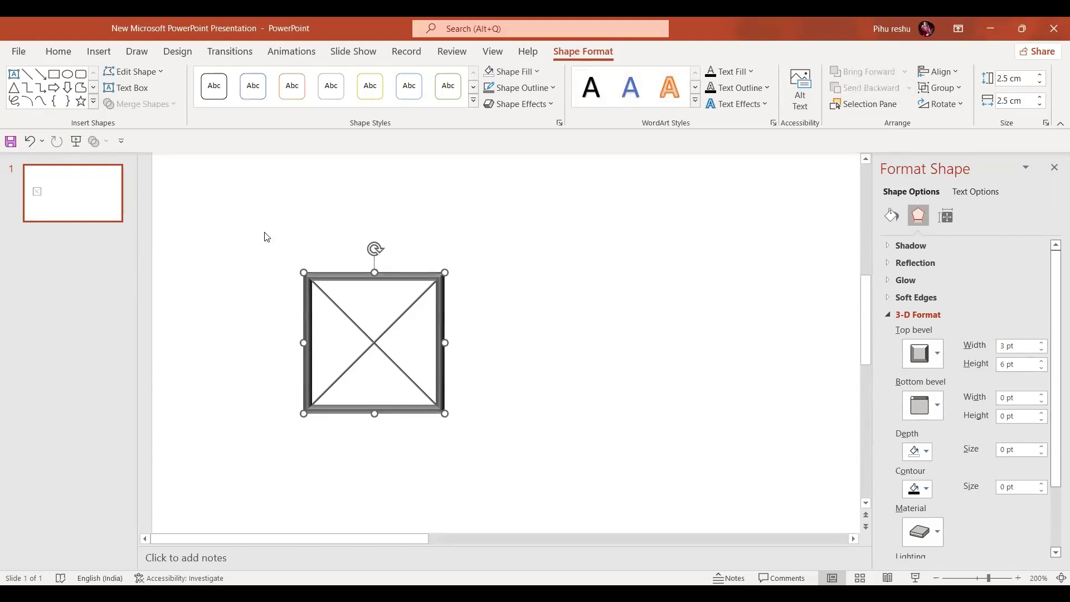
{"action": "left_click", "coordinate": [935, 573]}
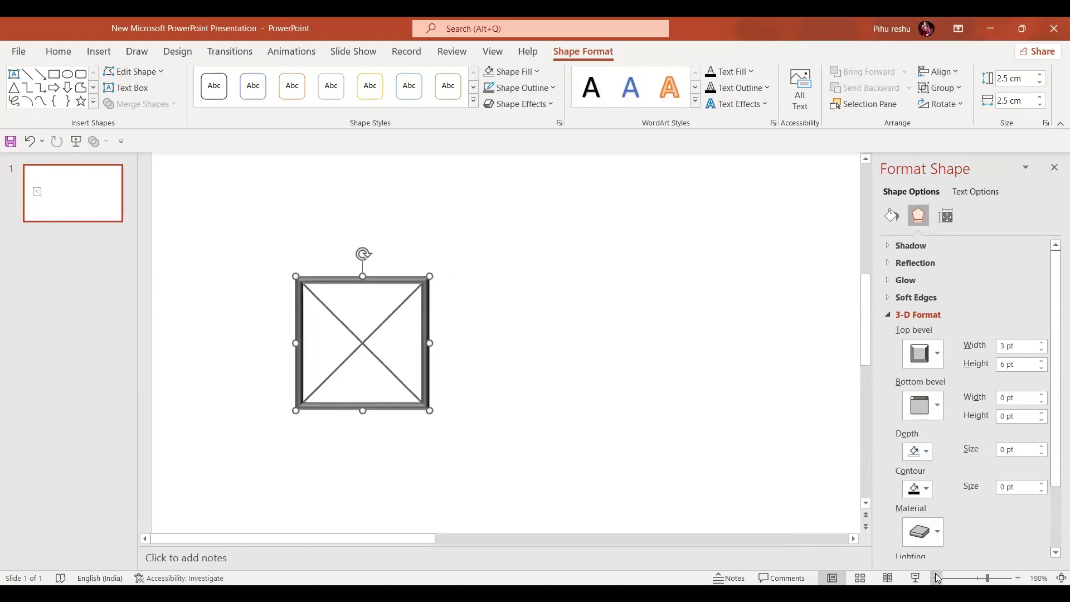
{"action": "left_click", "coordinate": [935, 573]}
{"action": "key", "text": "ctrl+d"}
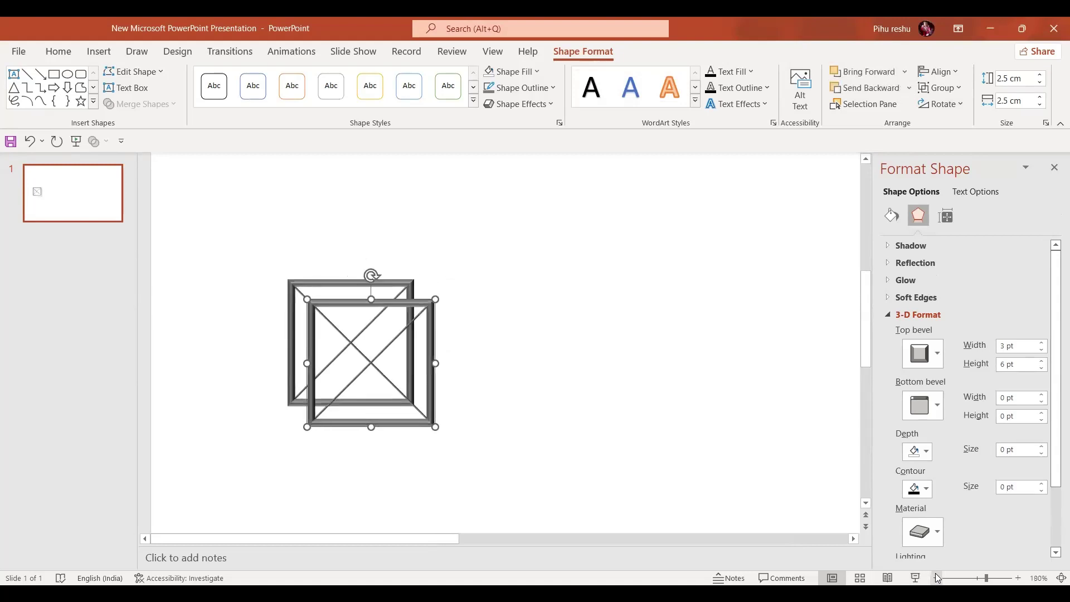
{"action": "left_click_drag", "start_coordinate": [394, 429], "coordinate": [494, 410]}
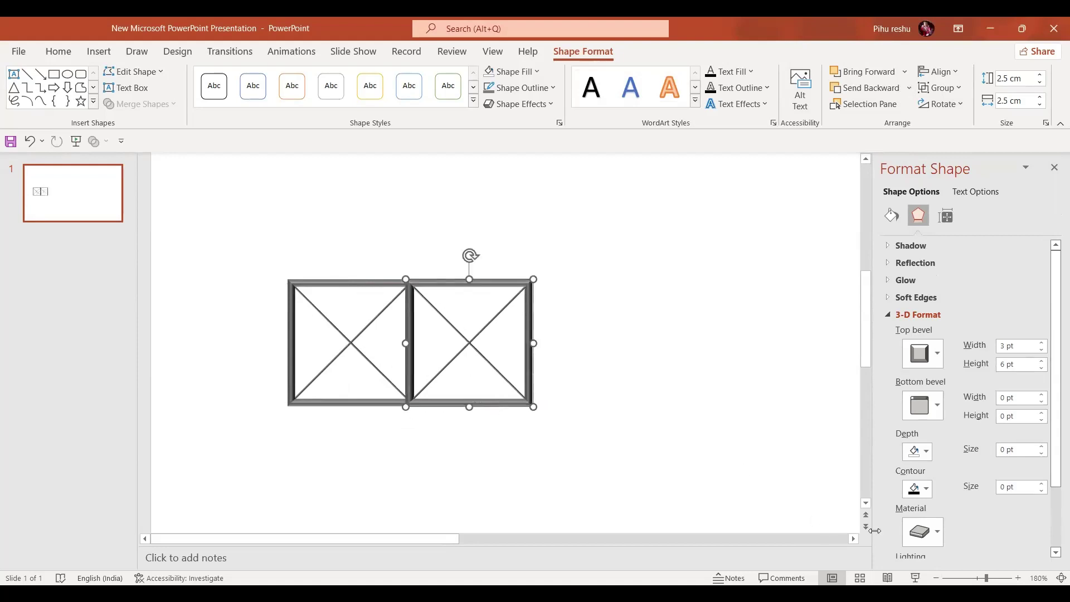
Step: Add more tile copies in the row, then select all and group them into one strip
{"action": "left_click", "coordinate": [936, 578]}
{"action": "left_click", "coordinate": [936, 578]}
{"action": "left_click", "coordinate": [936, 578]}
{"action": "left_click", "coordinate": [936, 578]}
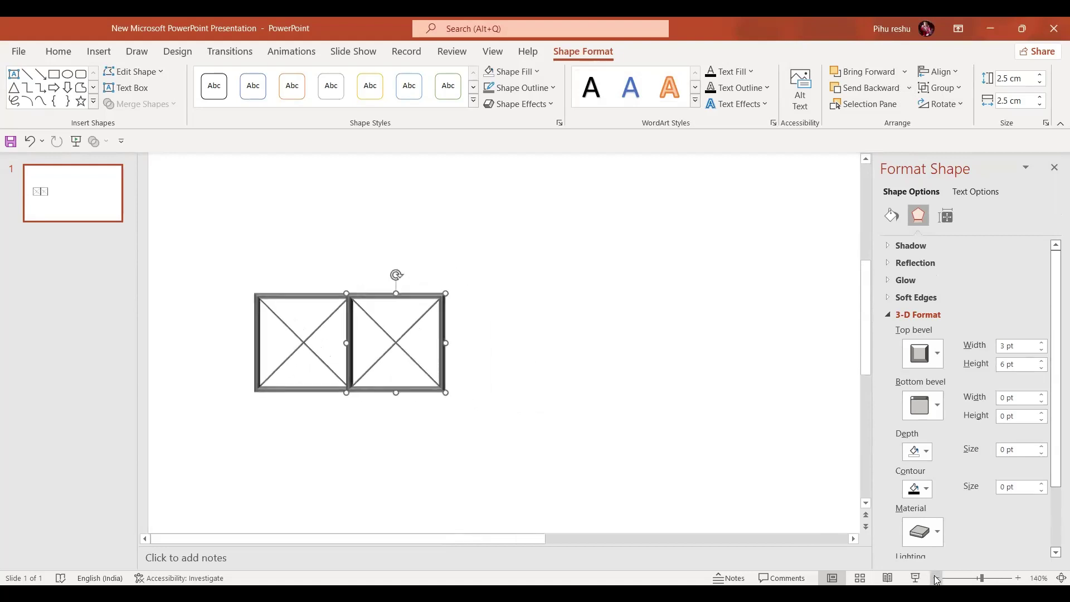
{"action": "left_click", "coordinate": [936, 578]}
{"action": "left_click", "coordinate": [937, 577]}
{"action": "key", "text": "ctrl+d"}
{"action": "key", "text": "ctrl+d"}
{"action": "key", "text": "ctrl+d"}
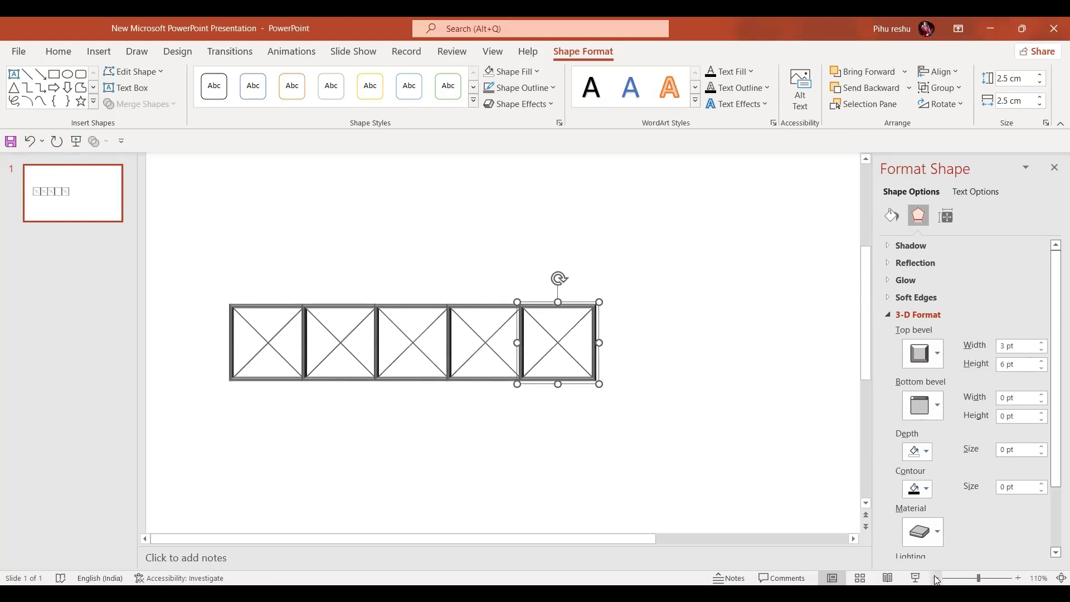
{"action": "left_click", "coordinate": [722, 417]}
{"action": "key", "text": "ctrl+a"}
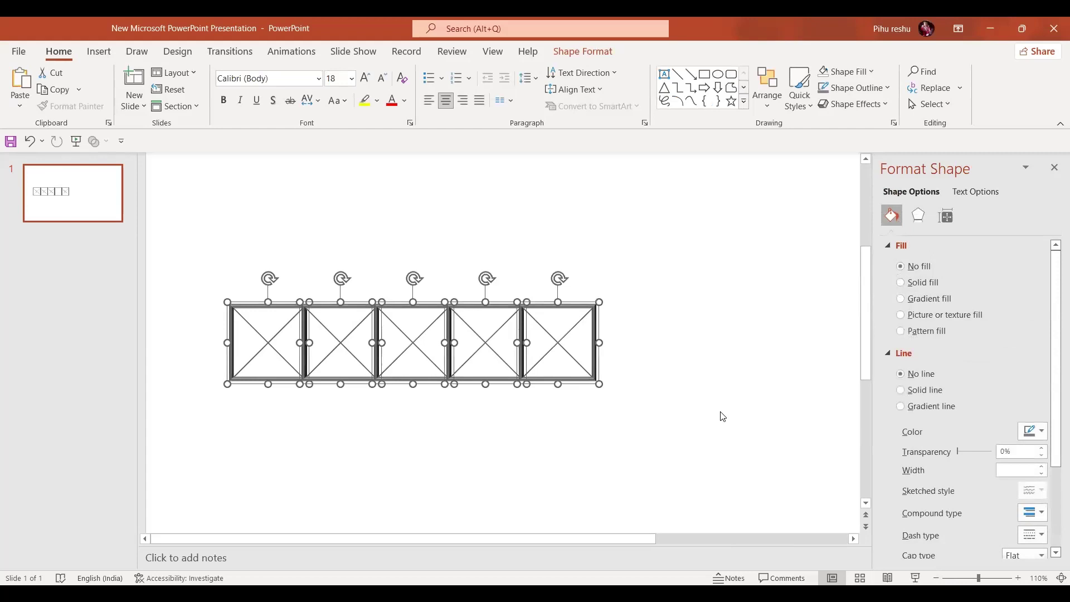
{"action": "key", "text": "ctrl+g"}
{"action": "mouse_move", "coordinate": [518, 309]}
{"action": "left_mouse_down"}
{"action": "mouse_move", "coordinate": [519, 366]}
{"action": "mouse_move", "coordinate": [523, 305]}
{"action": "left_mouse_up"}
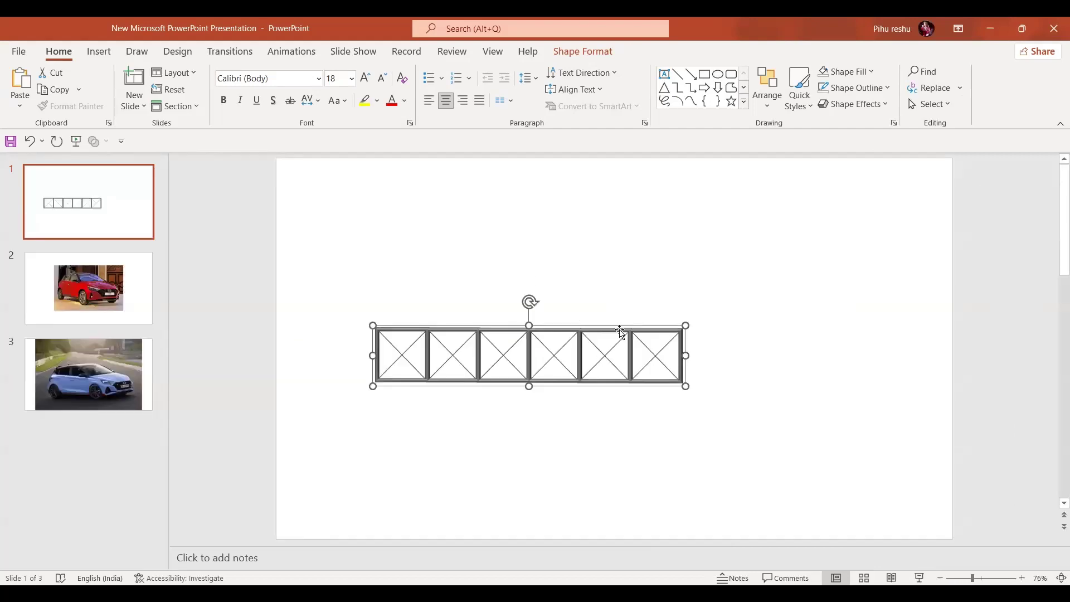
Step: Open Format Shape from a tile's shortcut menu and show its Effects settings
{"action": "left_click", "coordinate": [699, 322]}
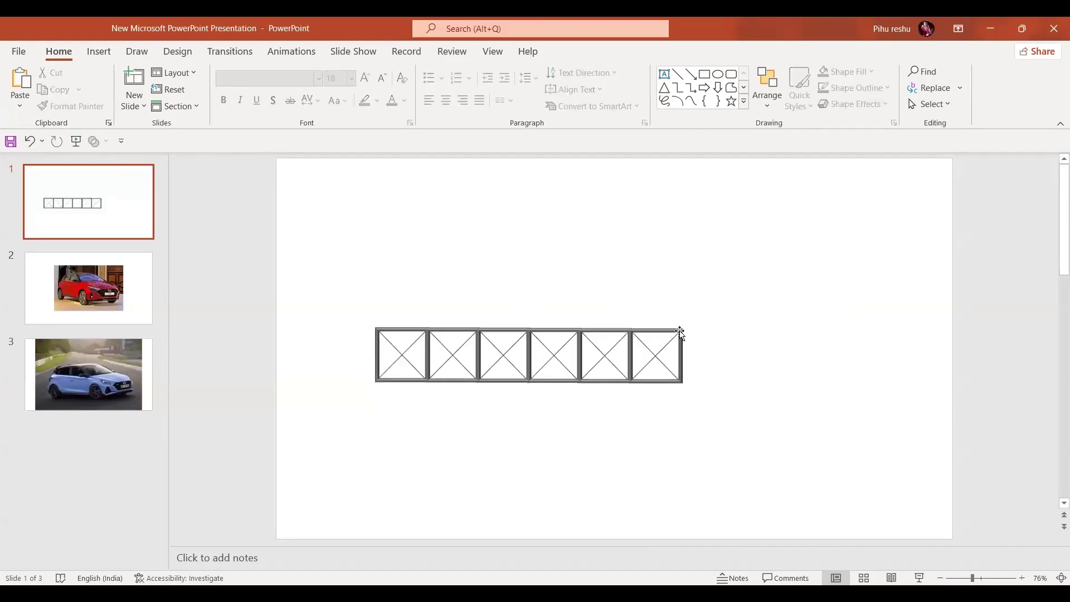
{"action": "right_click", "coordinate": [679, 332]}
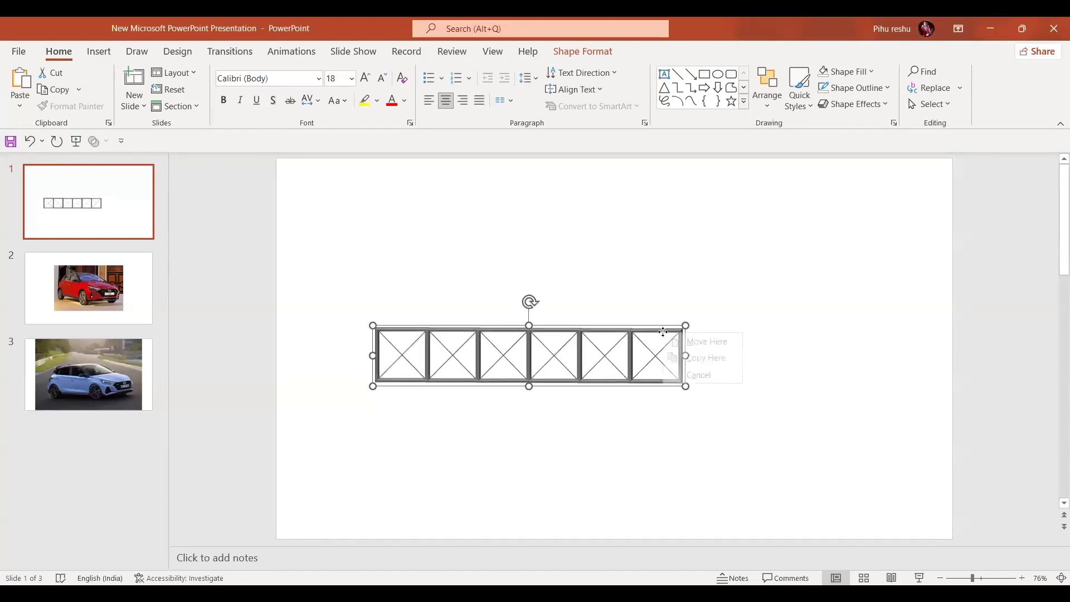
{"action": "left_click", "coordinate": [657, 331]}
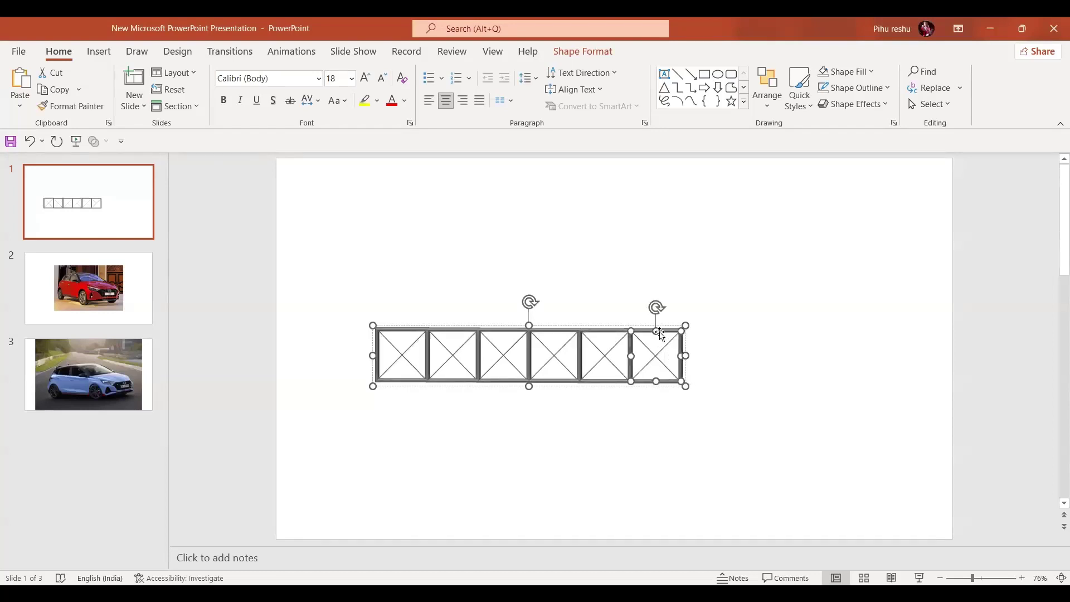
{"action": "left_click", "coordinate": [609, 331]}
{"action": "right_click", "coordinate": [609, 332]}
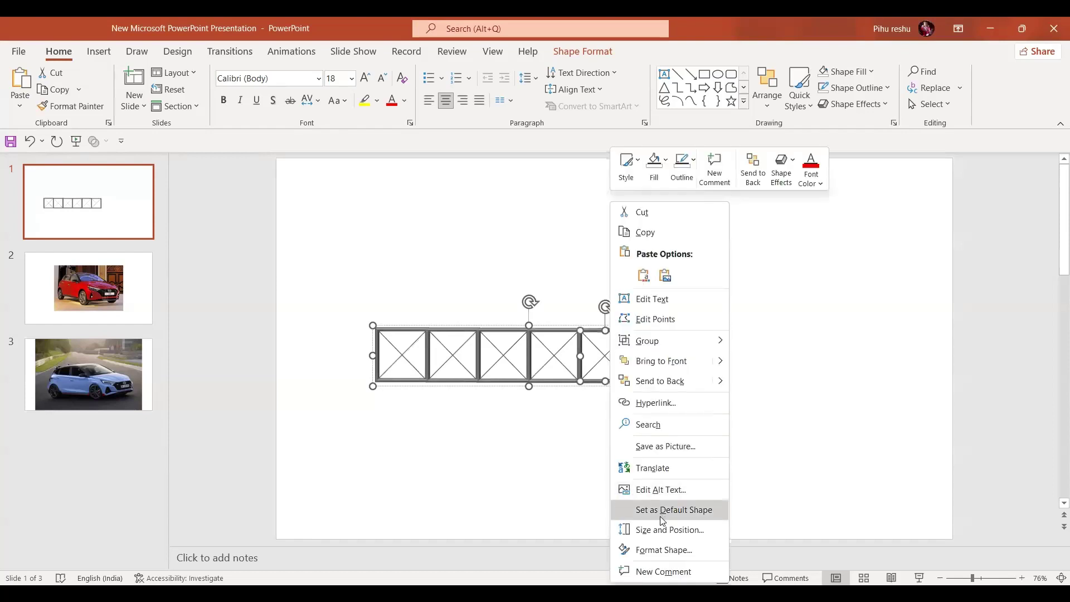
{"action": "key", "text": "Return"}
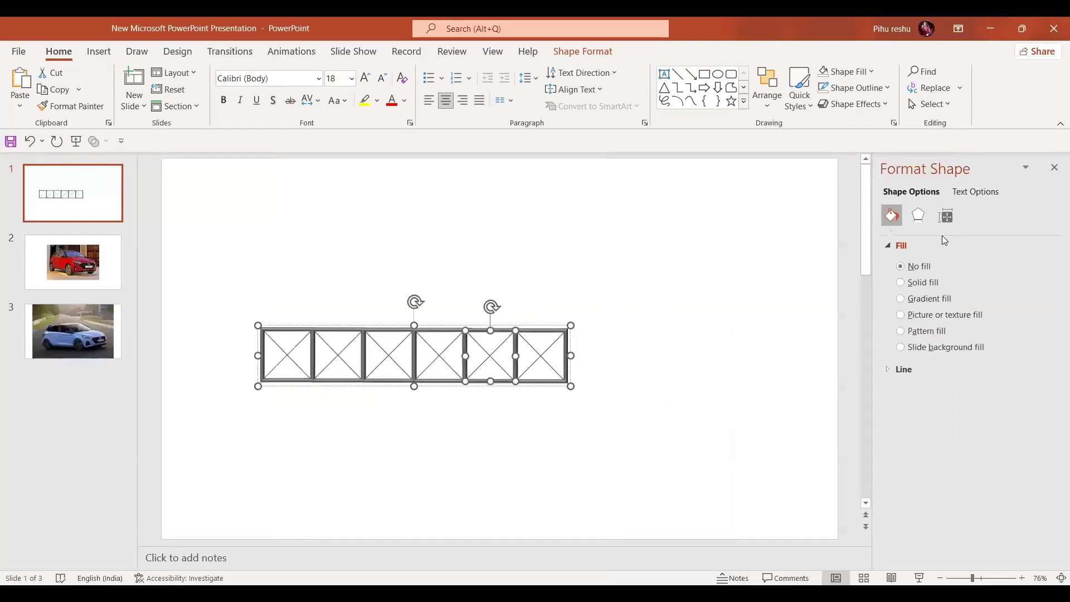
{"action": "left_click", "coordinate": [918, 215]}
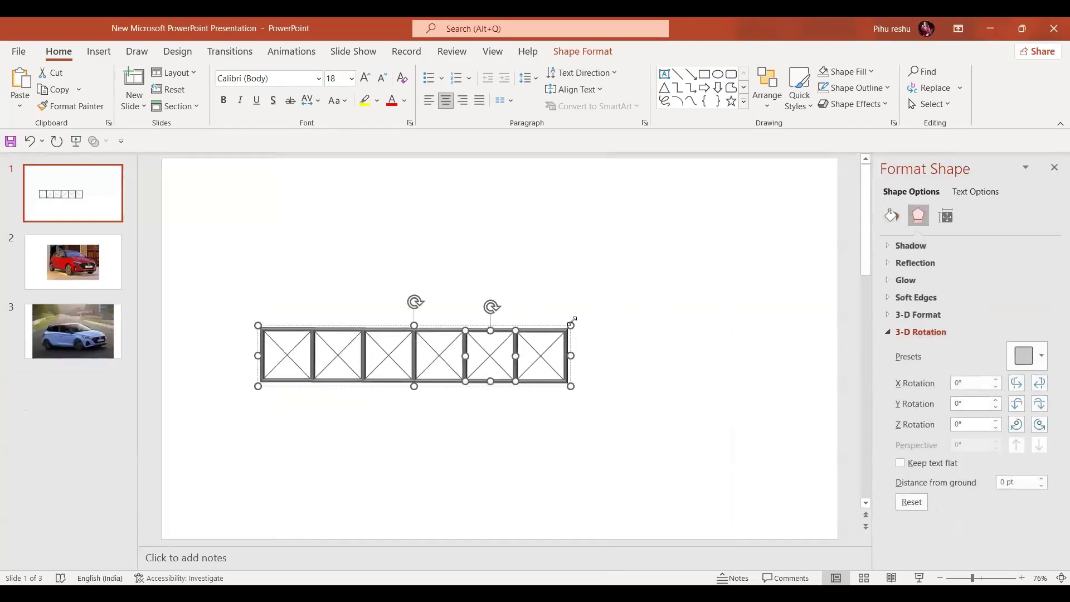
{"action": "left_click", "coordinate": [691, 342]}
Step: Set the grouped tile strip's 3-D Y Rotation to 70°
{"action": "left_click", "coordinate": [535, 331]}
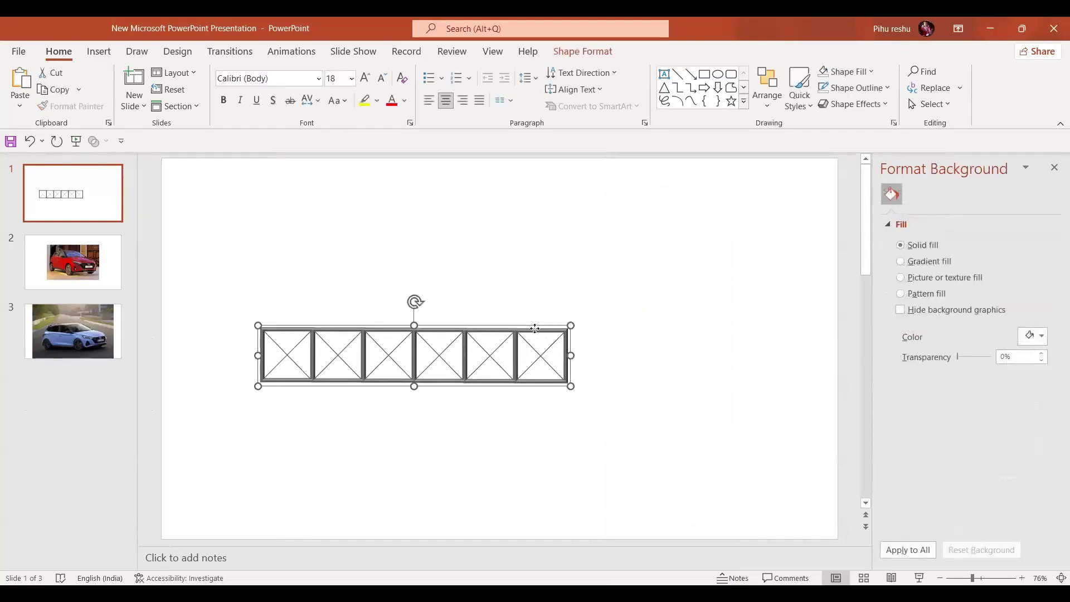
{"action": "left_click", "coordinate": [919, 217]}
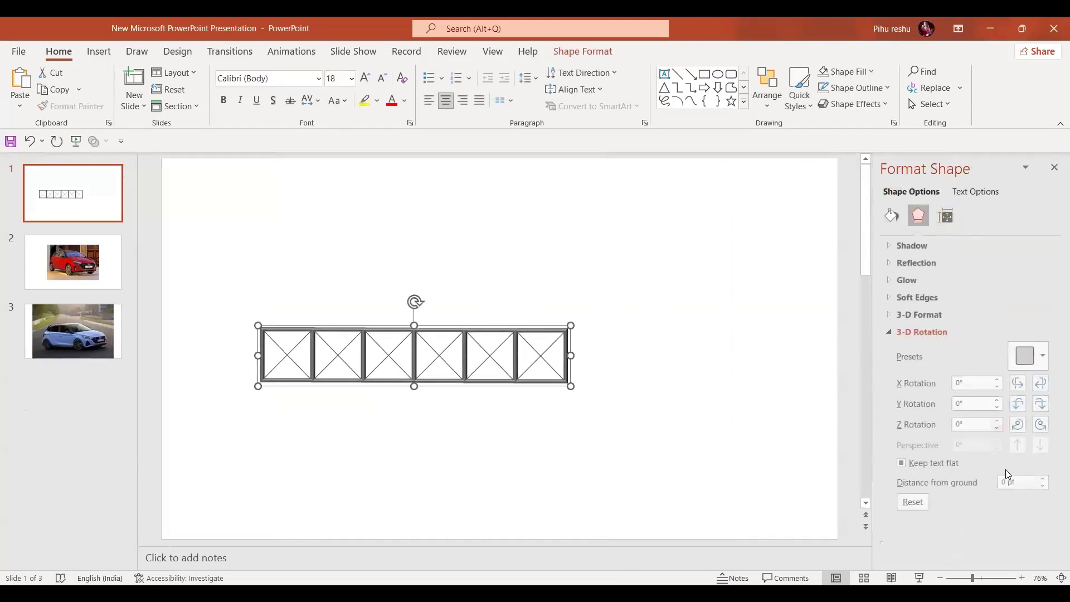
{"action": "left_click", "coordinate": [979, 406]}
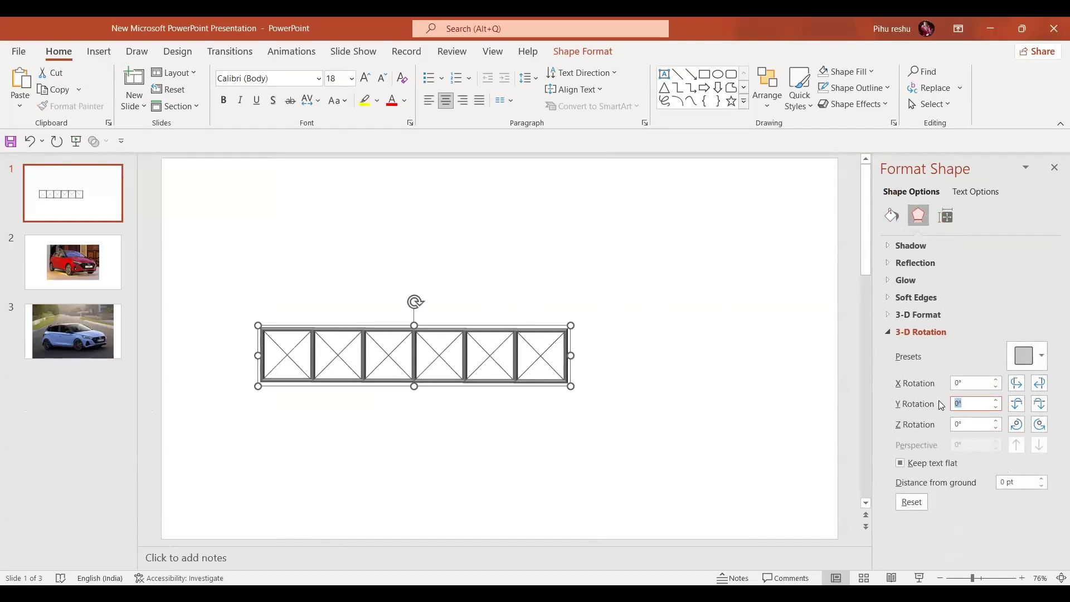
{"action": "type", "text": "70"}
{"action": "key", "text": "Return"}
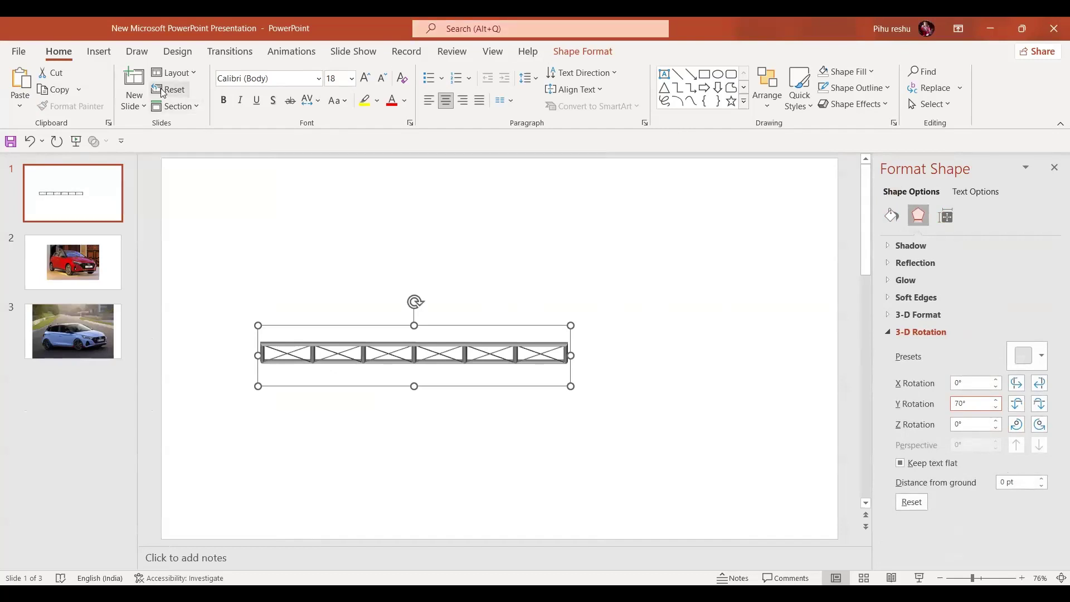
{"action": "left_click", "coordinate": [98, 51]}
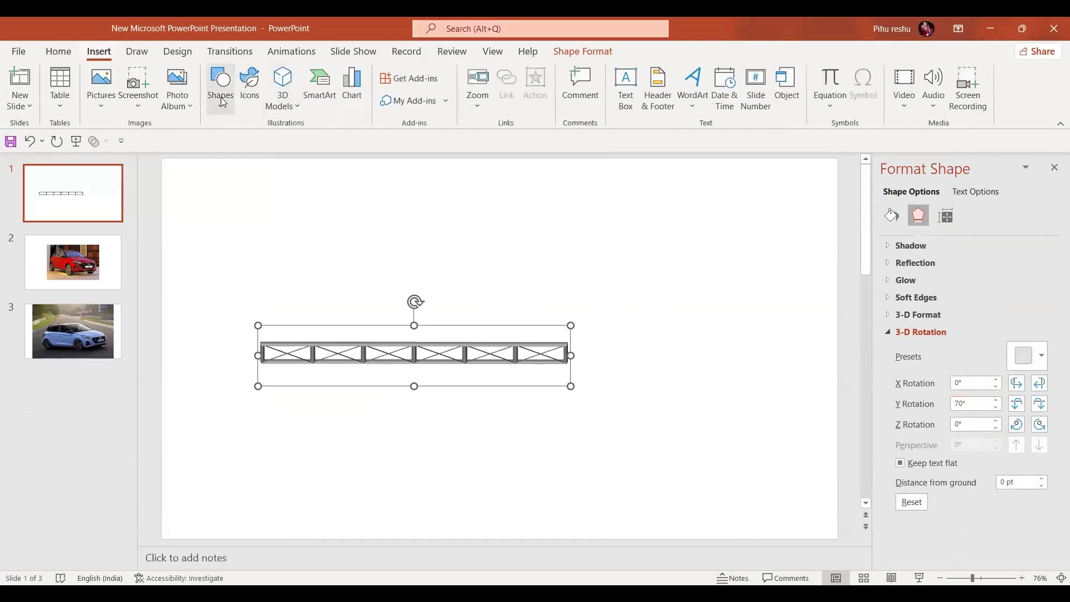
Step: Draw a tall rectangle below the tile strip as the billboard pole
{"action": "left_click", "coordinate": [221, 89]}
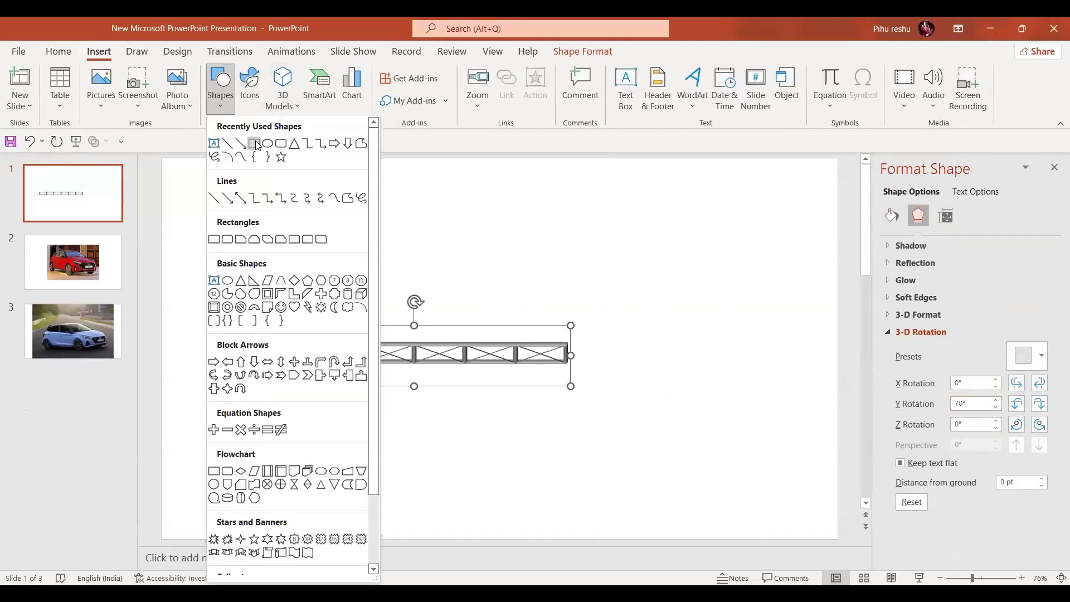
{"action": "left_click", "coordinate": [256, 140]}
{"action": "mouse_move", "coordinate": [391, 343]}
{"action": "left_mouse_down"}
{"action": "mouse_move", "coordinate": [437, 484]}
{"action": "mouse_move", "coordinate": [443, 542]}
{"action": "left_mouse_up"}
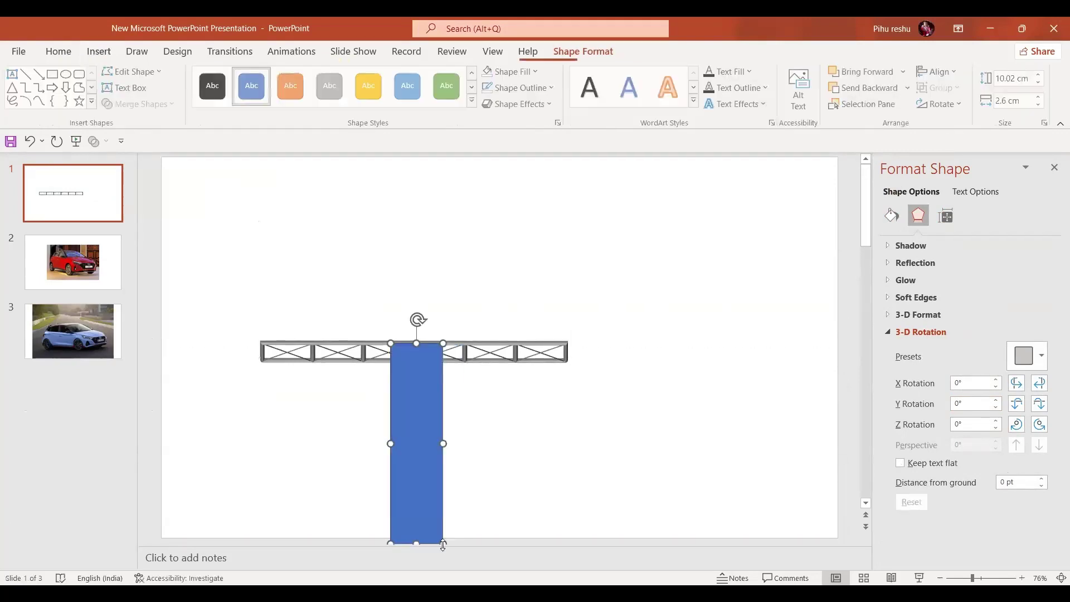
{"action": "left_click", "coordinate": [898, 329]}
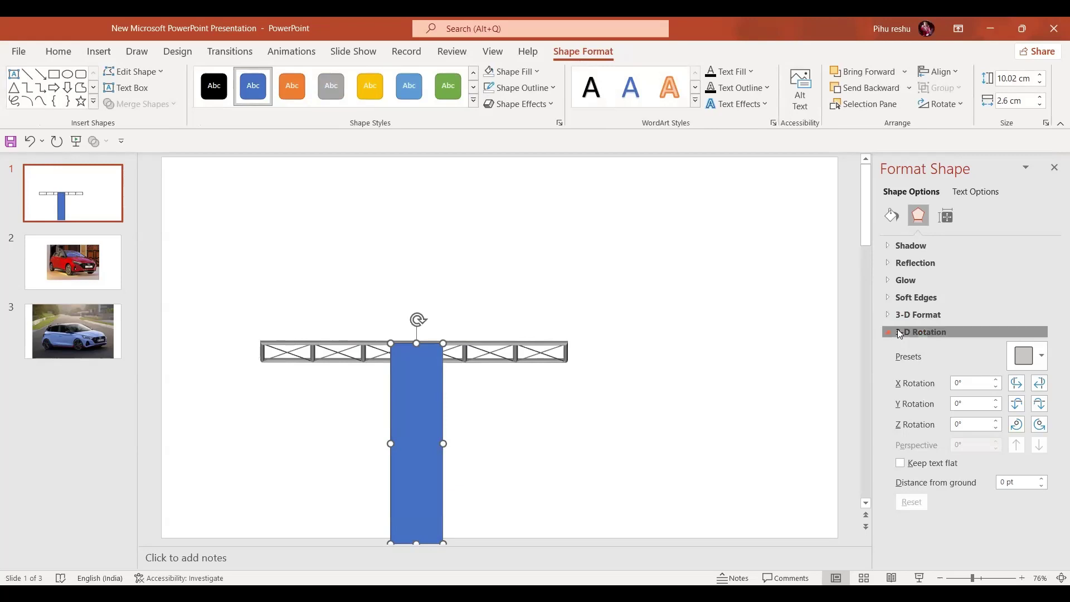
{"action": "left_click", "coordinate": [905, 315]}
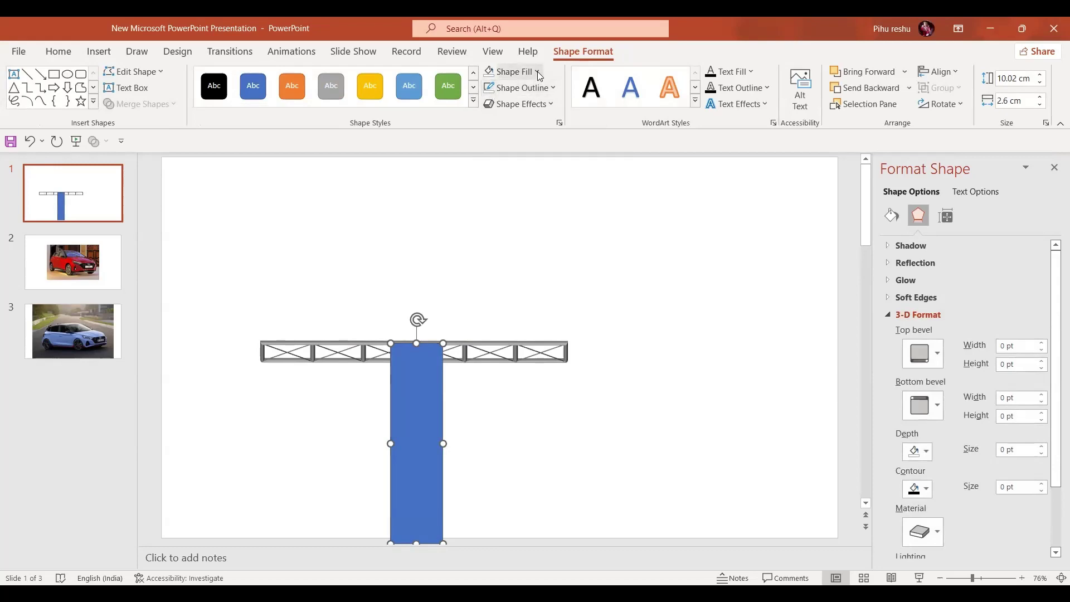
Step: Fill the pole dark grey and send it backward behind the strip
{"action": "left_click", "coordinate": [510, 72]}
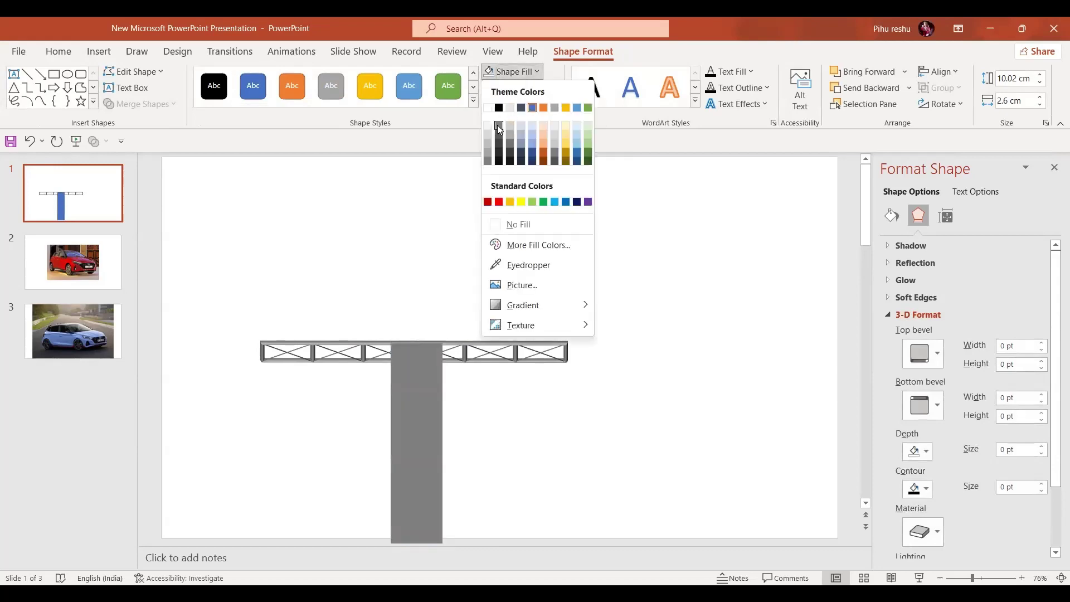
{"action": "left_click", "coordinate": [498, 125]}
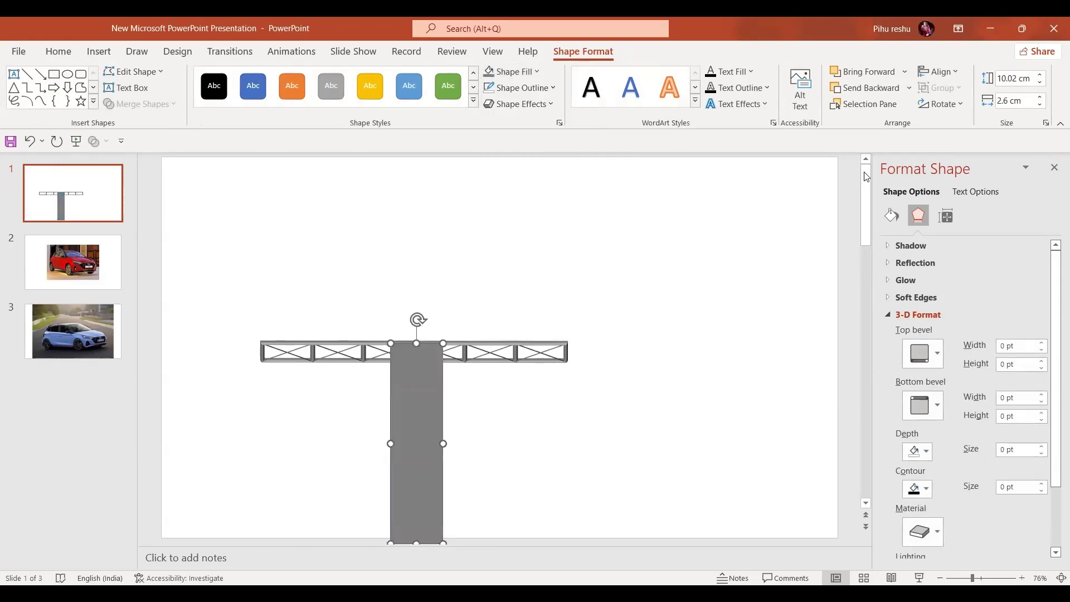
{"action": "left_click", "coordinate": [867, 88]}
Step: Give the pole a 20 pt by 20 pt top bevel
{"action": "left_click", "coordinate": [1022, 346]}
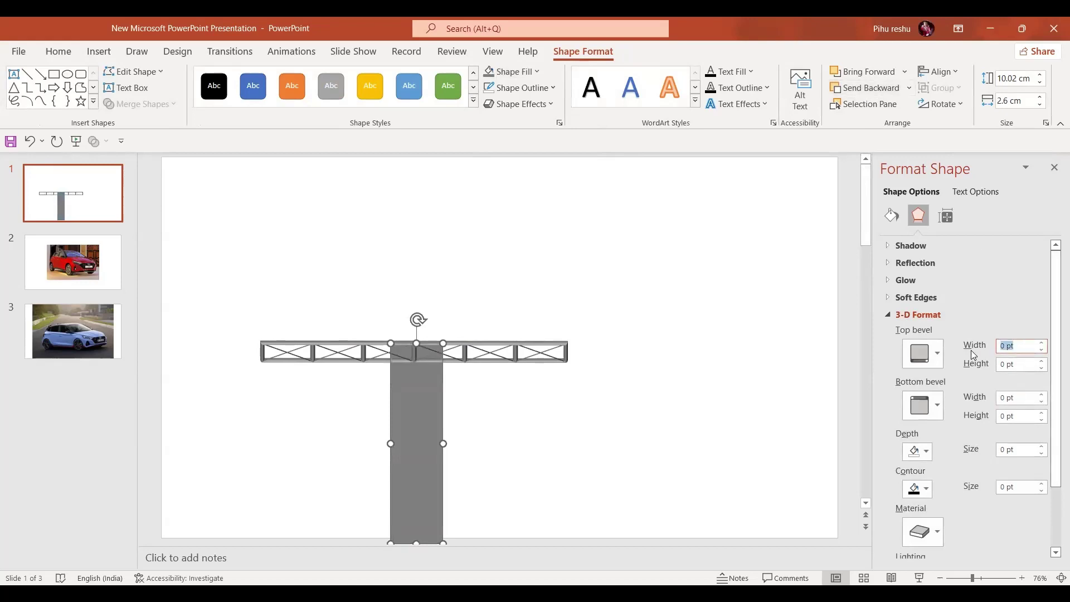
{"action": "type", "text": "20"}
{"action": "key", "text": "Return"}
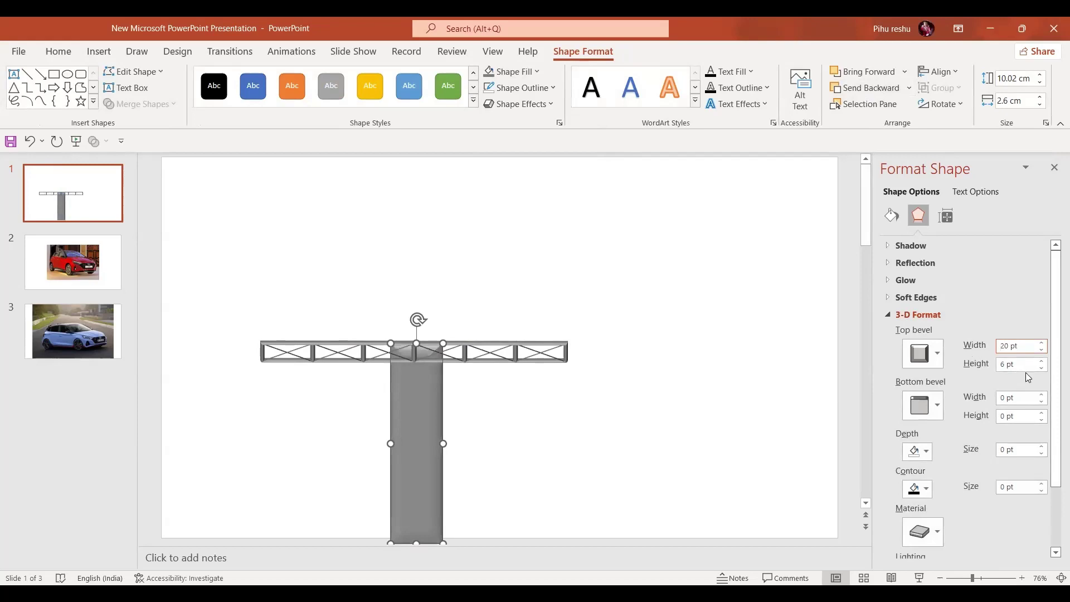
{"action": "left_click", "coordinate": [1024, 366]}
{"action": "type", "text": "20"}
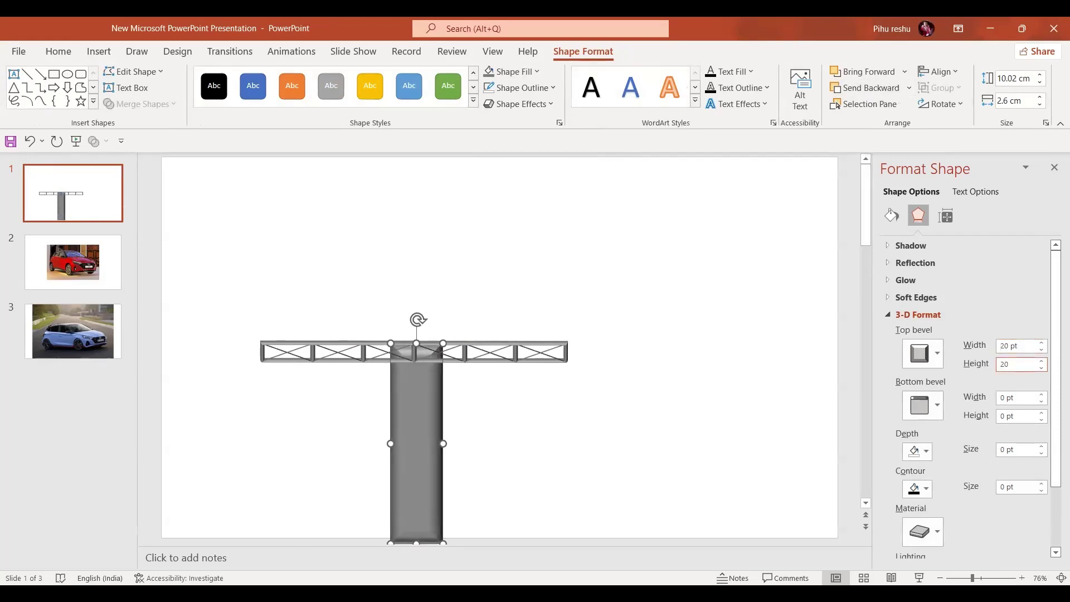
Step: Apply the Dark Edge material and a Special lighting preset angled at 180°
{"action": "left_click", "coordinate": [940, 538]}
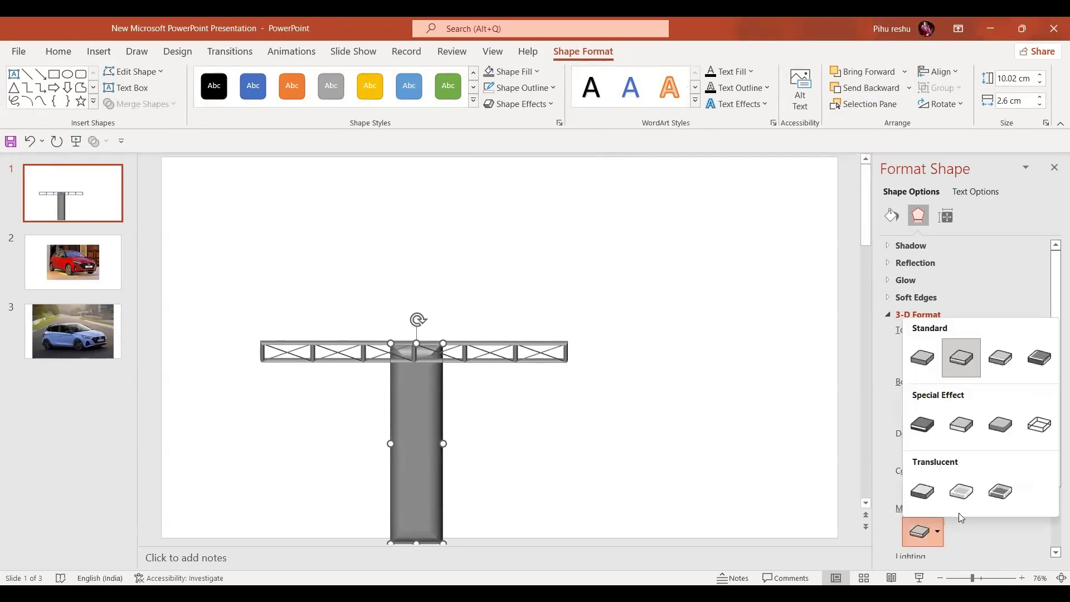
{"action": "left_click", "coordinate": [926, 430]}
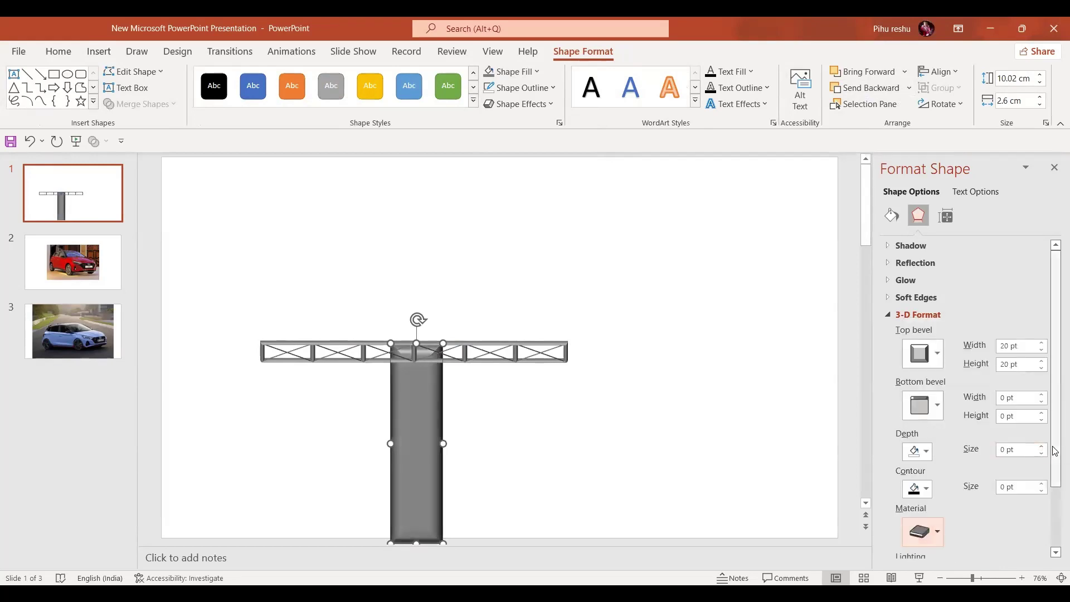
{"action": "left_click_drag", "start_coordinate": [1050, 446], "coordinate": [1055, 561]}
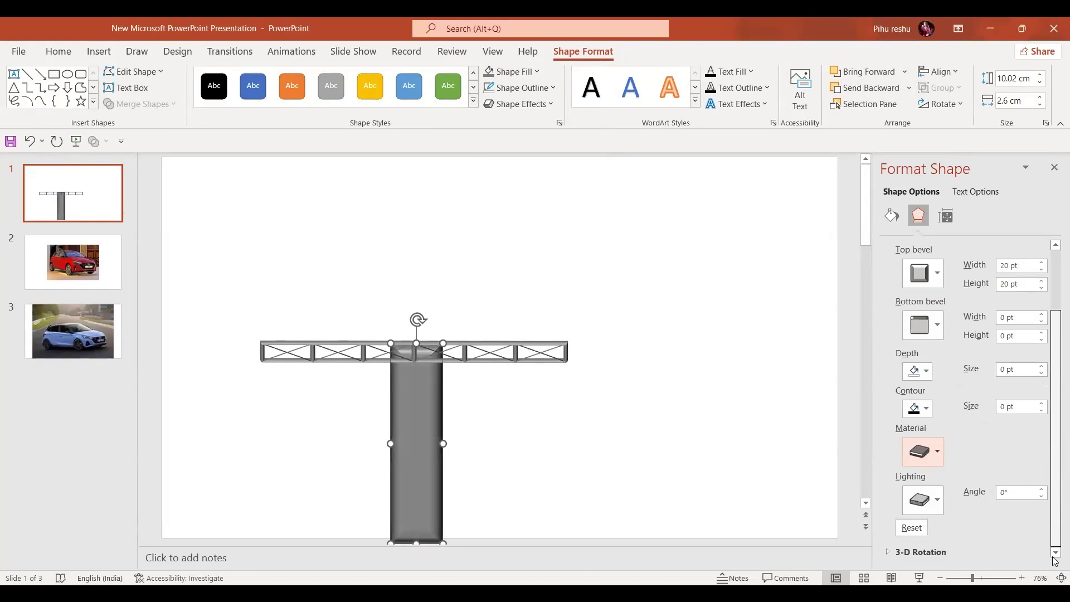
{"action": "left_click", "coordinate": [939, 502]}
{"action": "left_click", "coordinate": [1038, 456]}
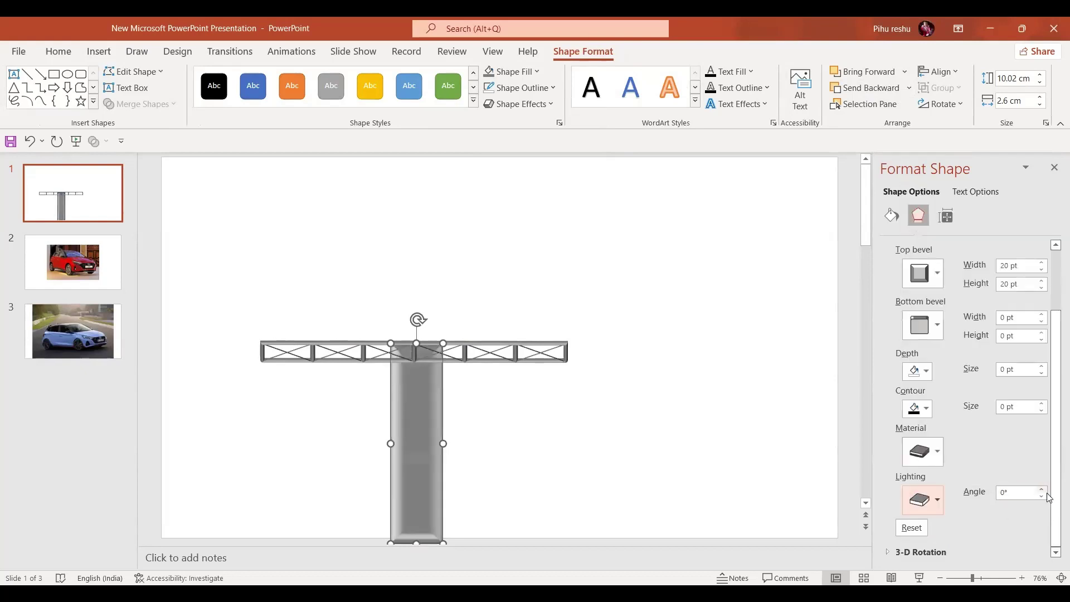
{"action": "left_click", "coordinate": [1041, 492]}
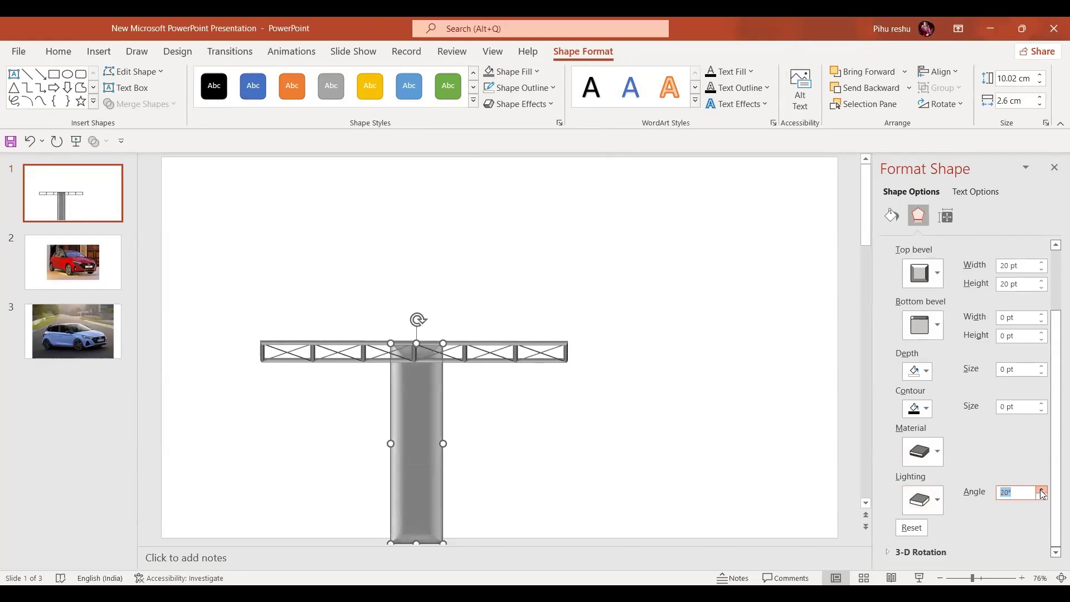
{"action": "left_click", "coordinate": [1041, 491]}
{"action": "left_click", "coordinate": [1040, 491]}
{"action": "left_click", "coordinate": [1041, 491]}
{"action": "left_click", "coordinate": [1040, 491]}
{"action": "left_click", "coordinate": [1041, 492]}
{"action": "left_click", "coordinate": [1041, 491]}
{"action": "left_click", "coordinate": [1040, 491]}
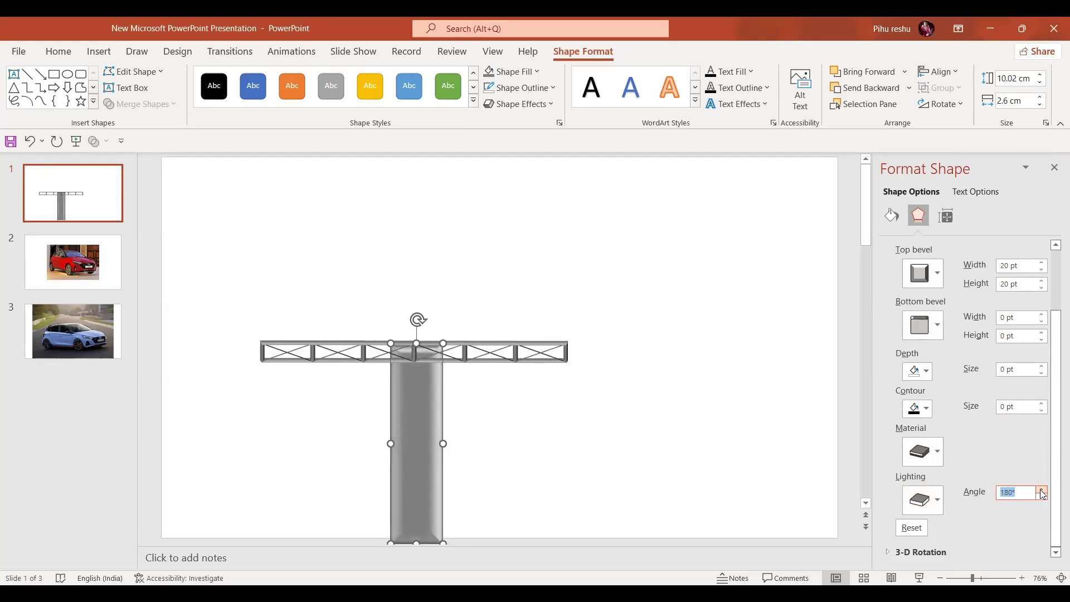
{"action": "left_click", "coordinate": [424, 461]}
{"action": "scroll", "coordinate": [428, 465], "scroll_direction": "down", "scroll_amount": 1}
Step: Place a copy of the pole above the truss with no fill and a dark grey outline
{"action": "left_click_drag", "start_coordinate": [427, 462], "coordinate": [568, 254]}
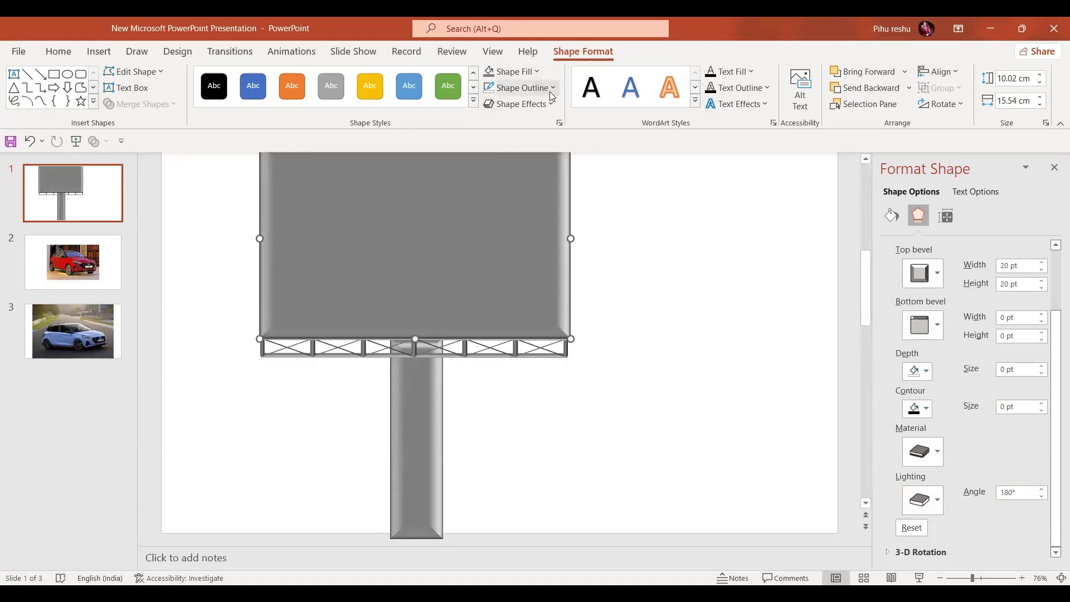
{"action": "left_click", "coordinate": [534, 73]}
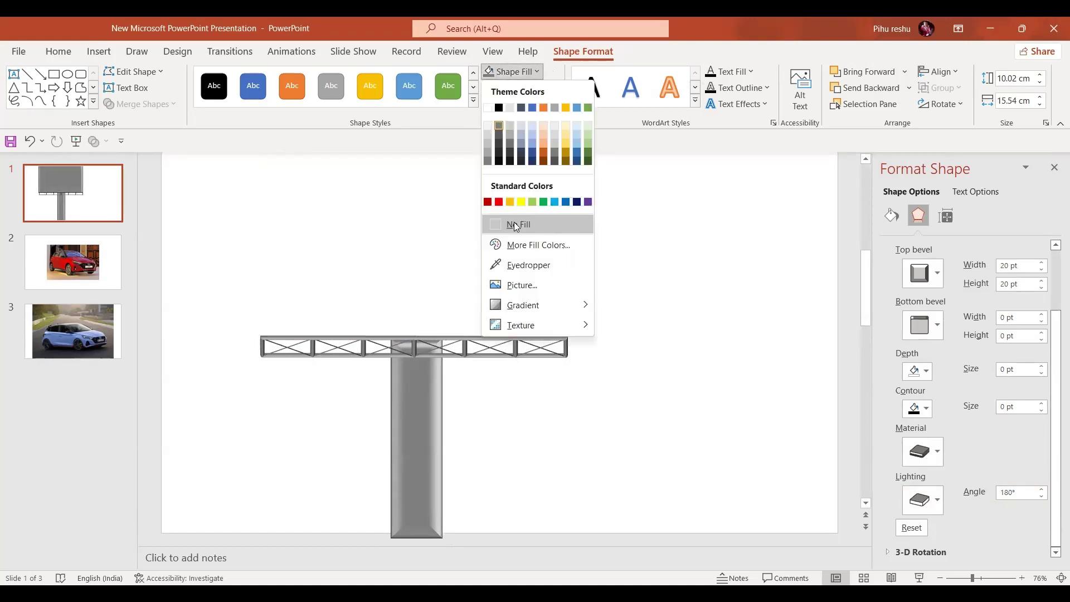
{"action": "left_click", "coordinate": [513, 223]}
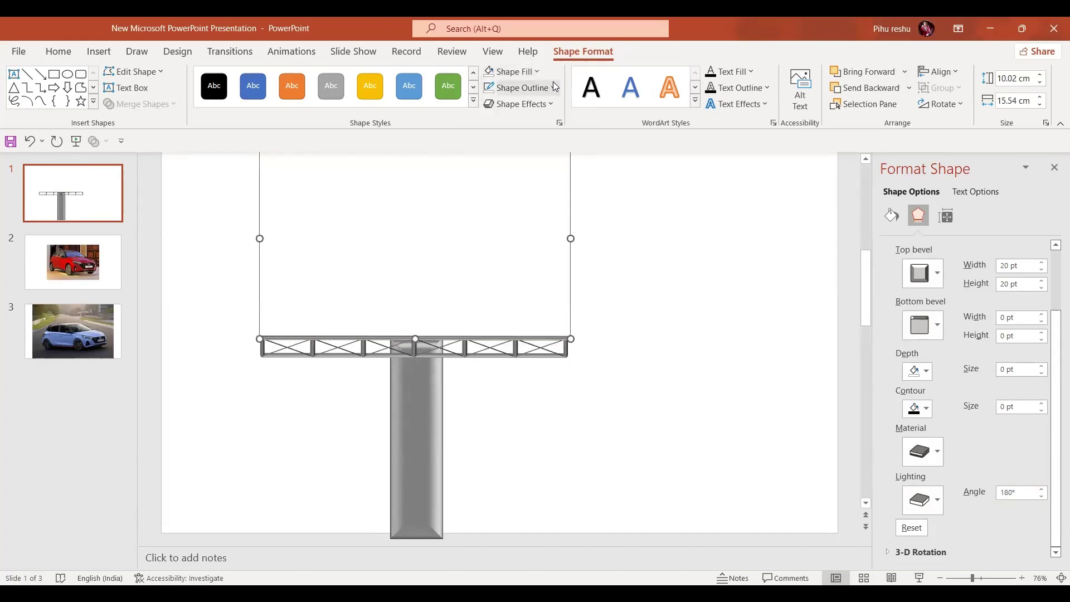
{"action": "left_click", "coordinate": [521, 87]}
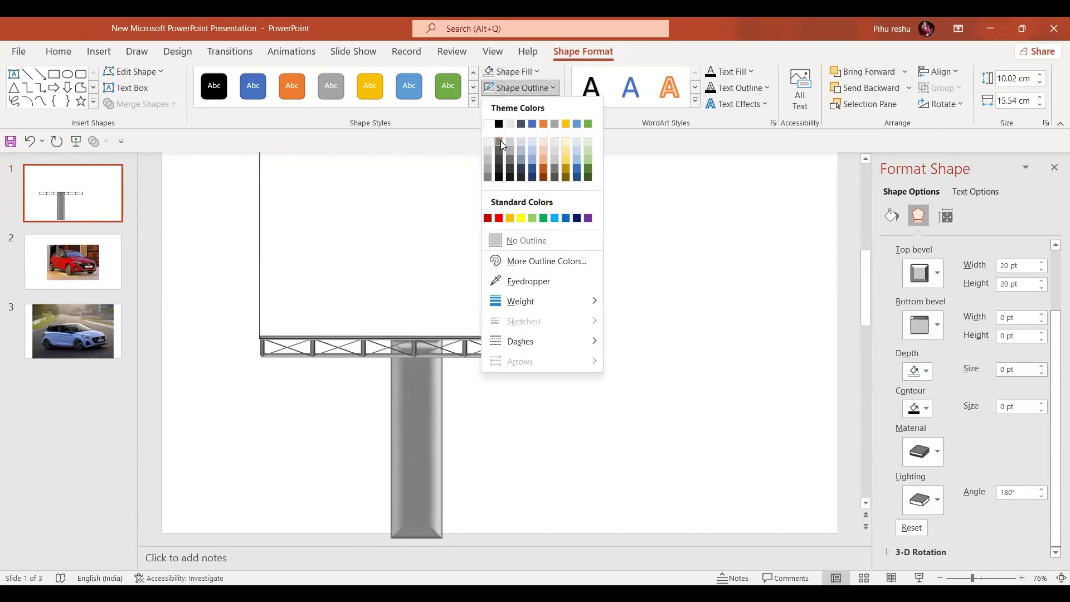
{"action": "left_click", "coordinate": [501, 140]}
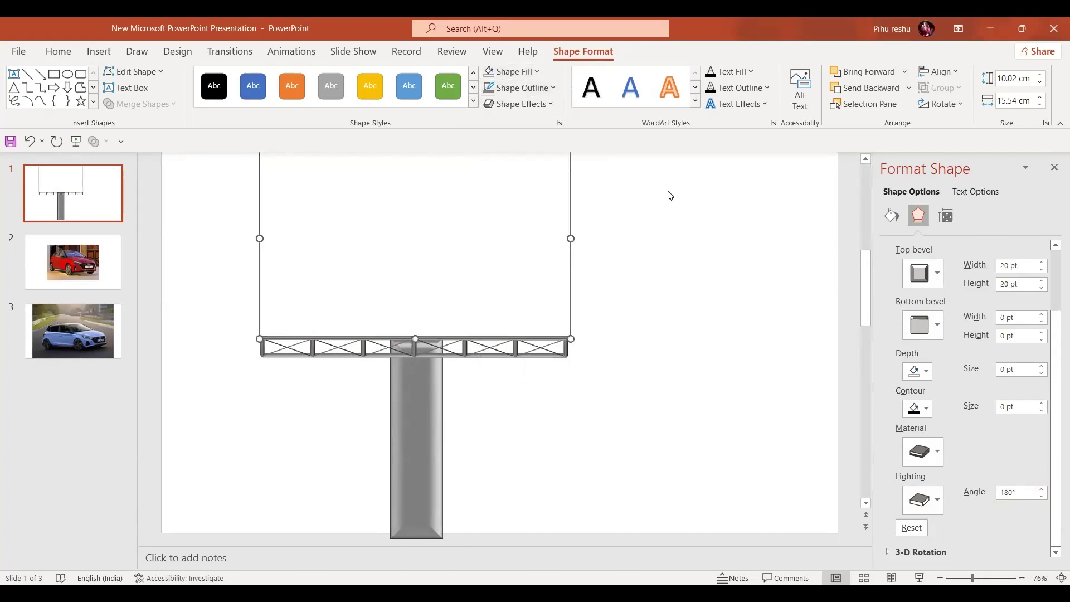
Step: Thicken the panel outline to 14 pt and trim its width to 15.2 cm
{"action": "left_click", "coordinate": [891, 216]}
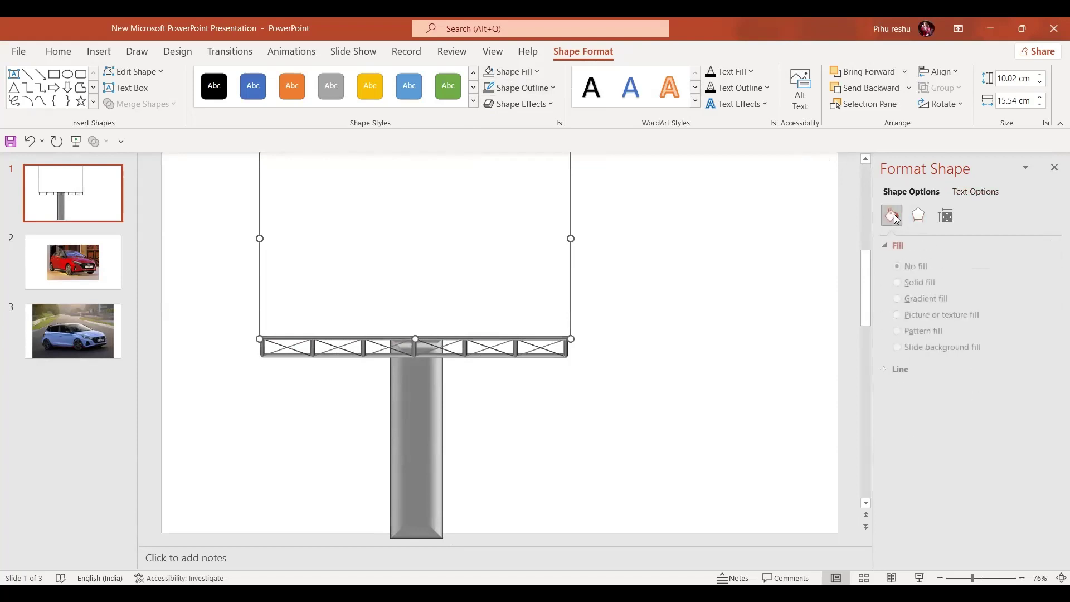
{"action": "left_click", "coordinate": [904, 370]}
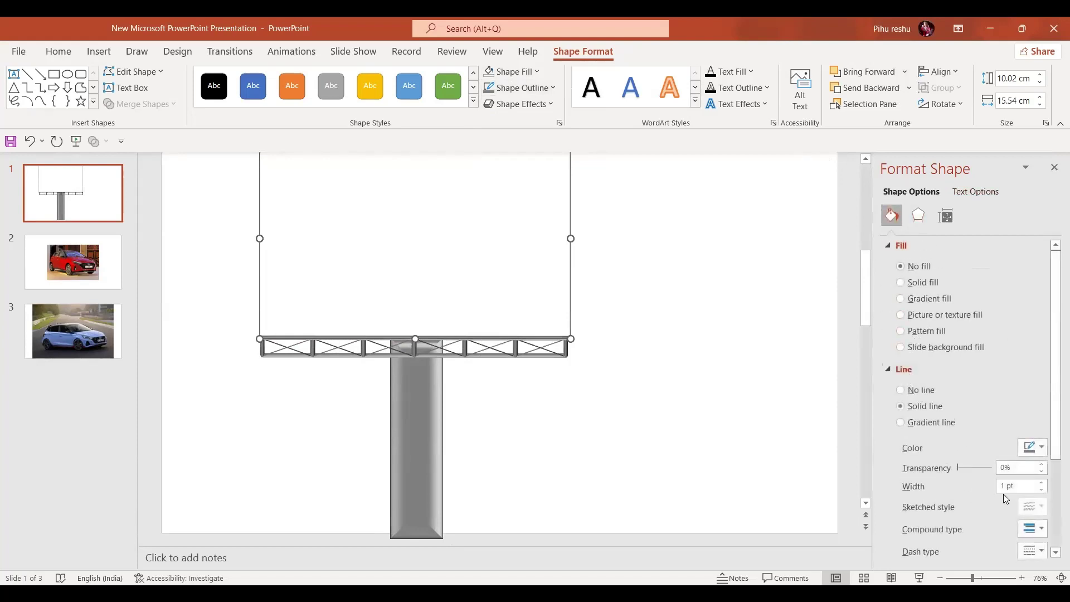
{"action": "left_click", "coordinate": [1041, 483]}
{"action": "left_click", "coordinate": [1041, 482]}
{"action": "left_click", "coordinate": [1041, 482]}
{"action": "left_click", "coordinate": [1042, 483]}
{"action": "left_click_drag", "start_coordinate": [1042, 483], "coordinate": [1042, 483]}
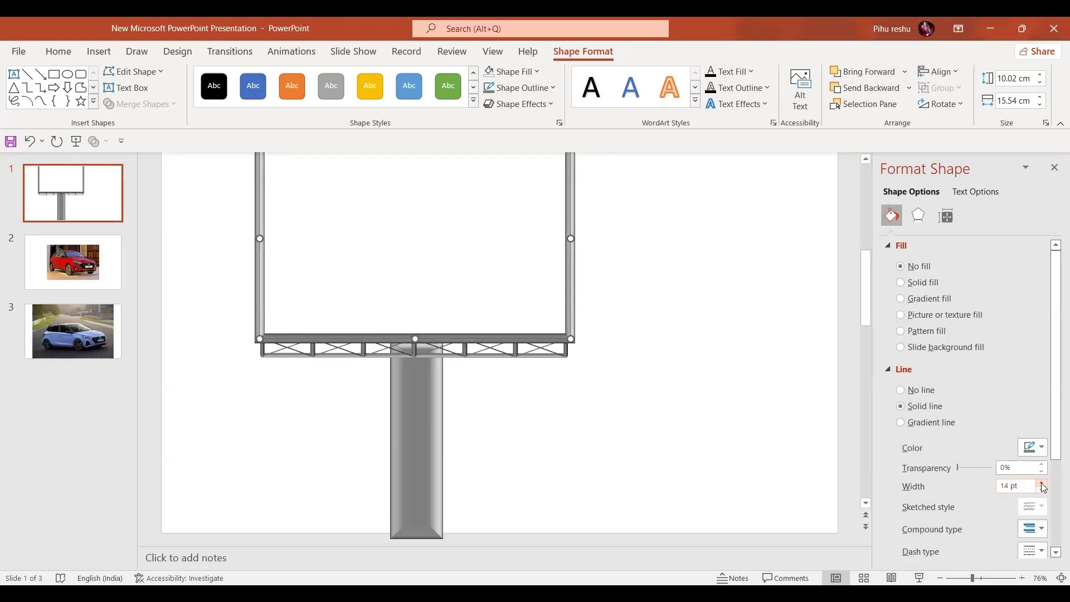
{"action": "left_click", "coordinate": [1043, 106]}
Step: Narrow the billboard frame to 14.9 cm wide and nudge it right onto the truss
{"action": "left_click", "coordinate": [1043, 106]}
{"action": "left_click", "coordinate": [1043, 105]}
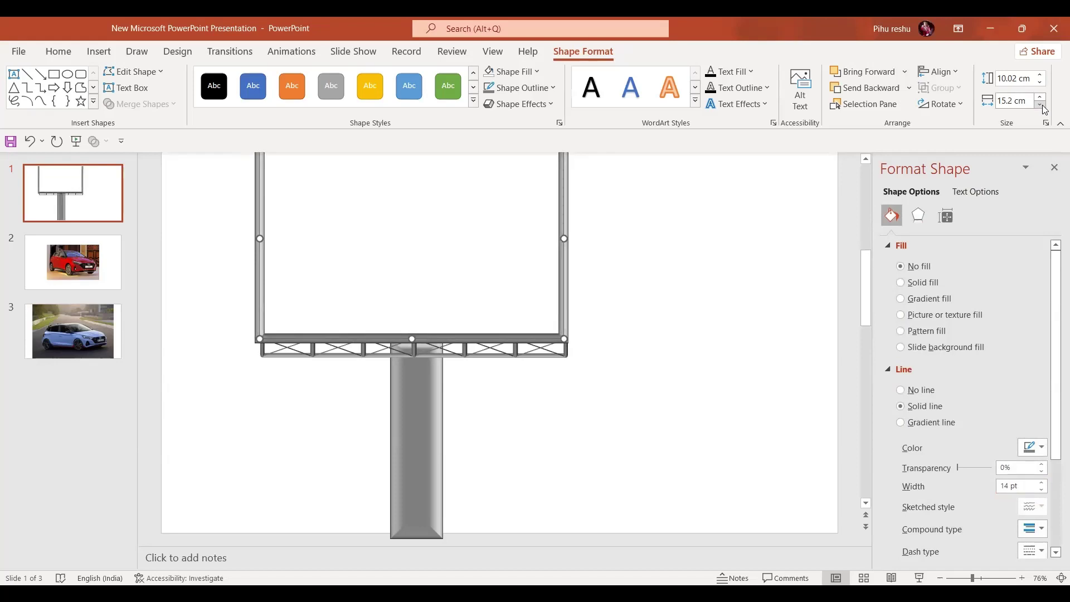
{"action": "left_click", "coordinate": [1042, 105]}
{"action": "left_click", "coordinate": [1042, 105]}
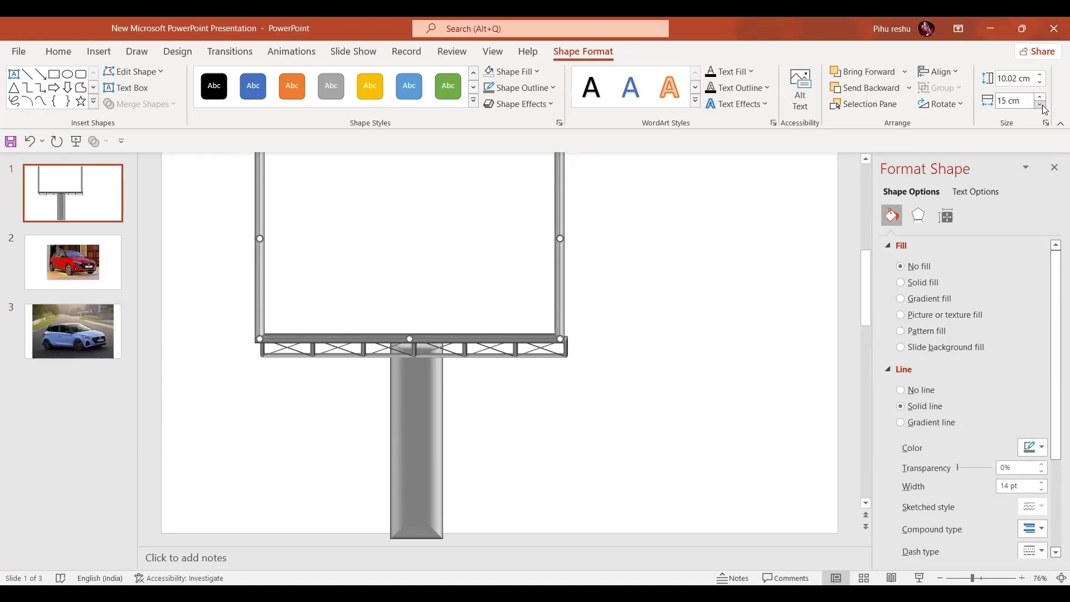
{"action": "key", "text": "Right"}
{"action": "key", "text": "Right"}
{"action": "key", "text": "Right"}
{"action": "key", "text": "Right"}
{"action": "key", "text": "Right"}
{"action": "key", "text": "Right"}
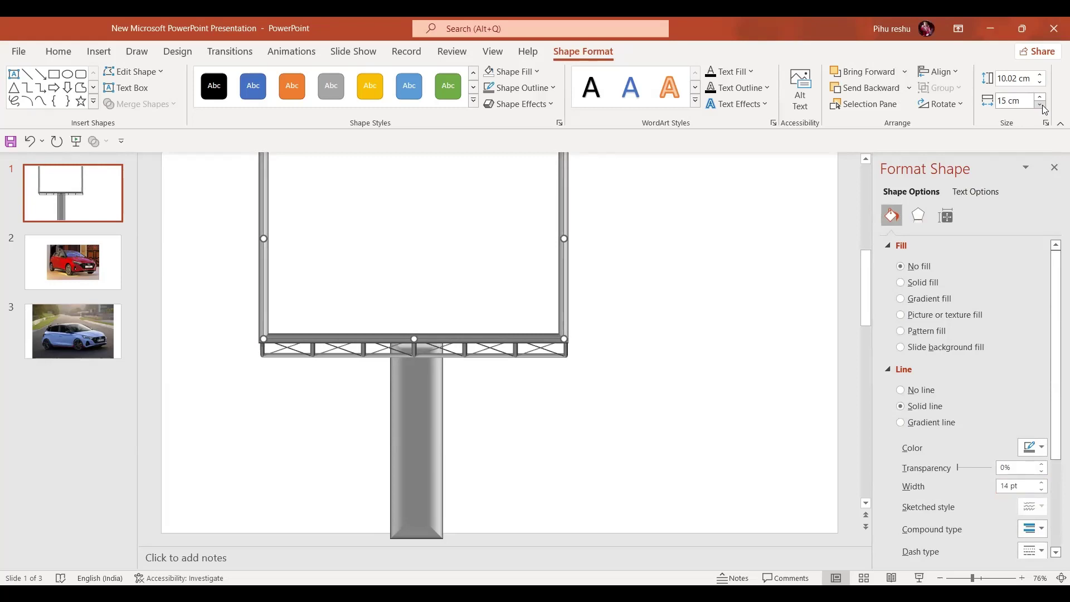
{"action": "key", "text": "Right"}
{"action": "key", "text": "Right"}
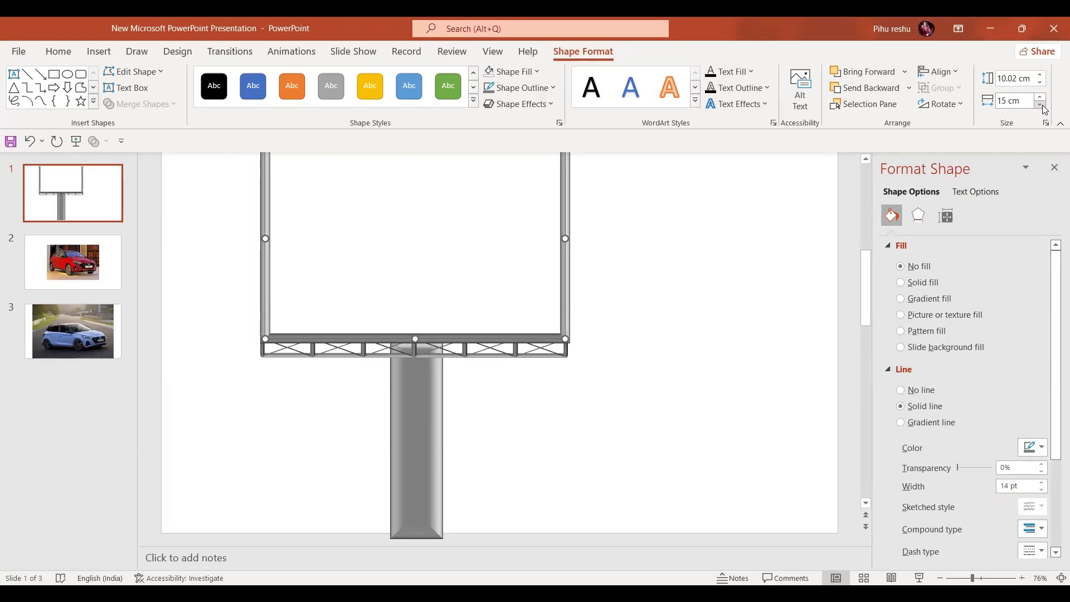
{"action": "left_click", "coordinate": [1041, 105]}
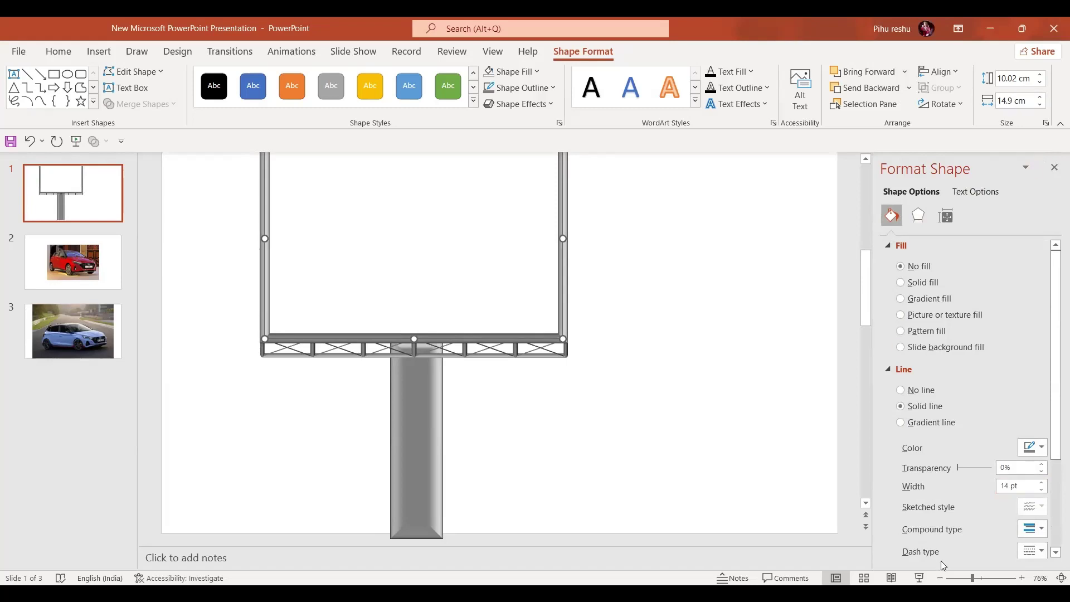
Step: Shorten the billboard frame to 8.42 cm tall
{"action": "left_click", "coordinate": [940, 578]}
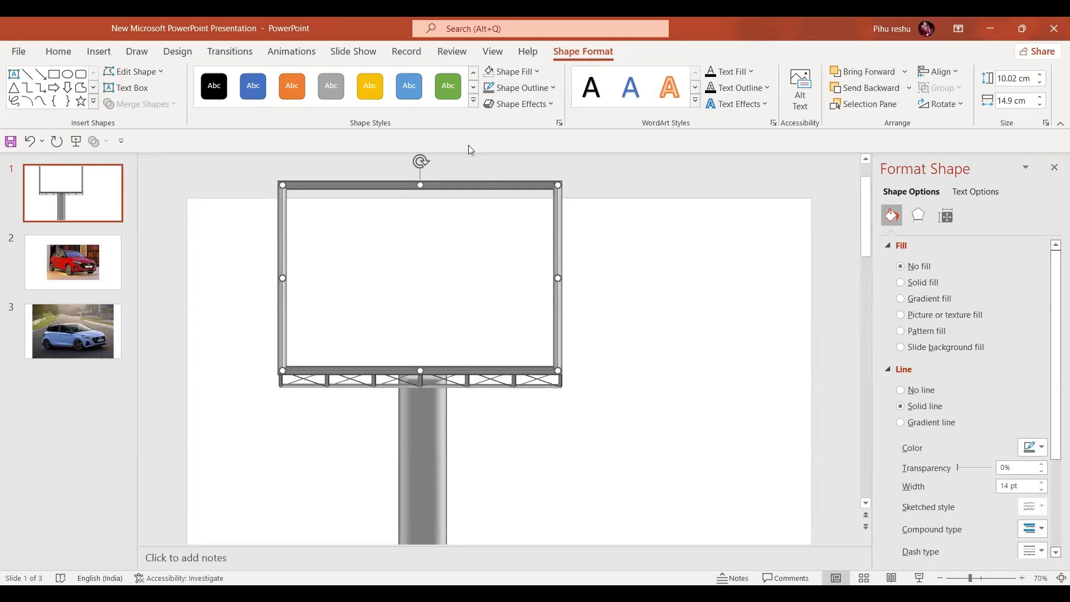
{"action": "left_click_drag", "start_coordinate": [420, 185], "coordinate": [422, 192]}
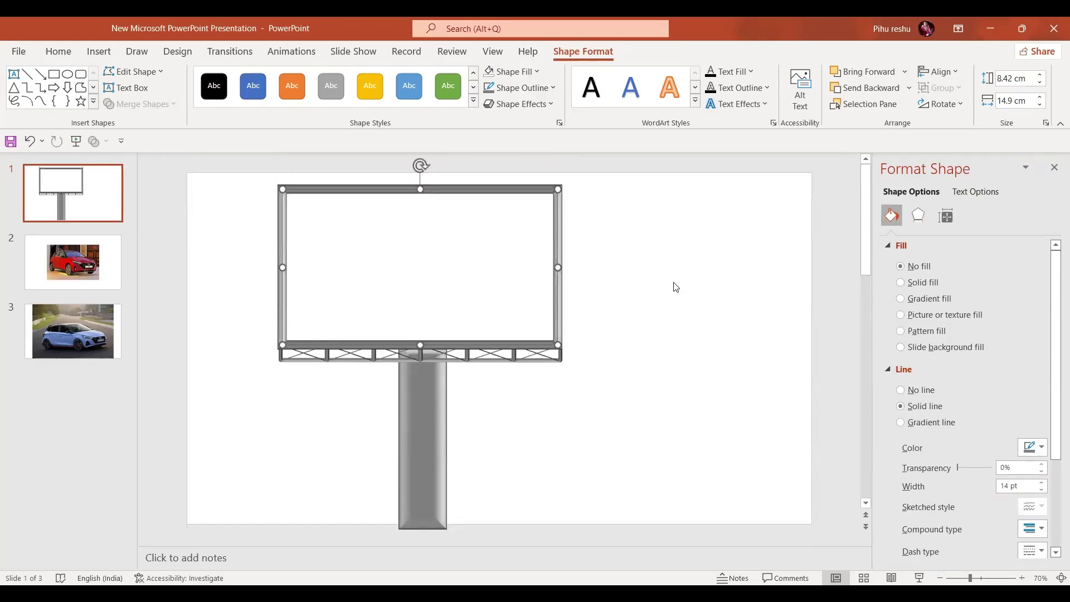
{"action": "left_click", "coordinate": [673, 284]}
{"action": "left_click", "coordinate": [559, 323]}
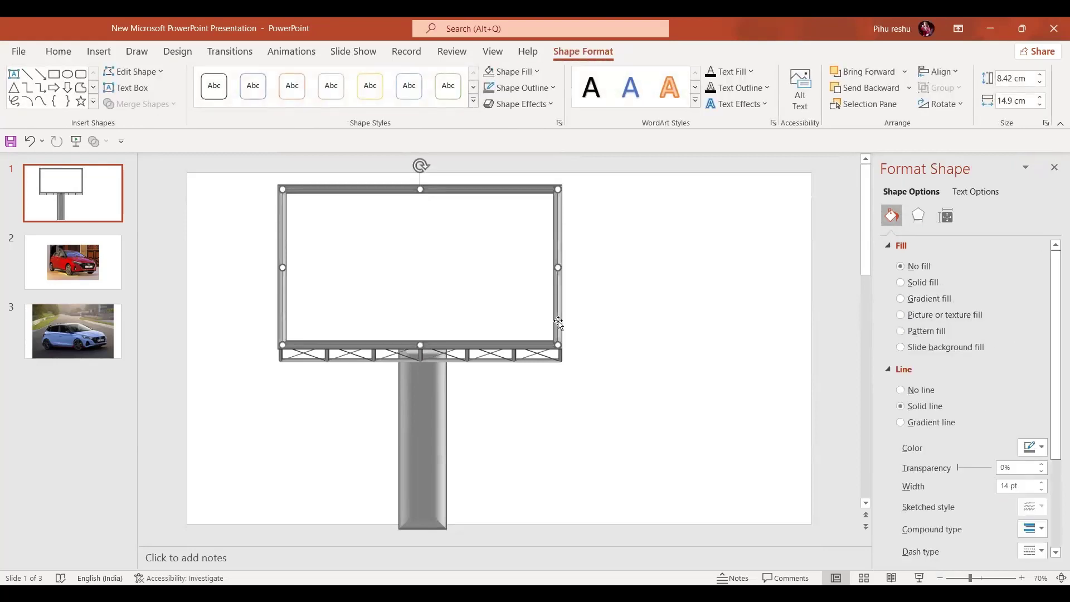
Step: Send the frame behind the truss, group frame, truss and pole, and move the group left
{"action": "left_click", "coordinate": [884, 93]}
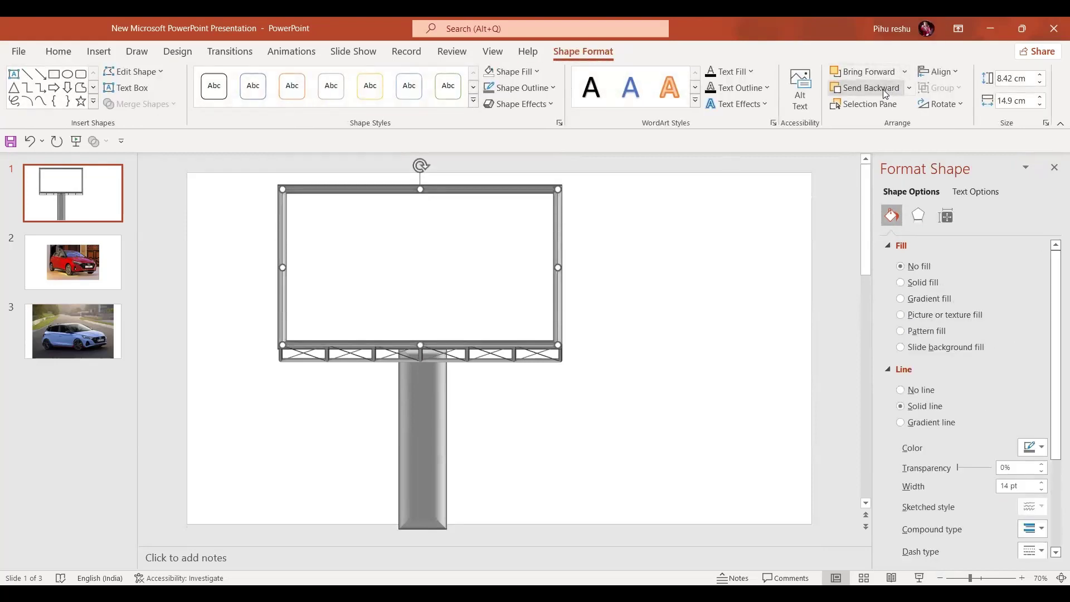
{"action": "key", "text": "ctrl+Right"}
{"action": "left_click_drag", "start_coordinate": [262, 160], "coordinate": [677, 557]}
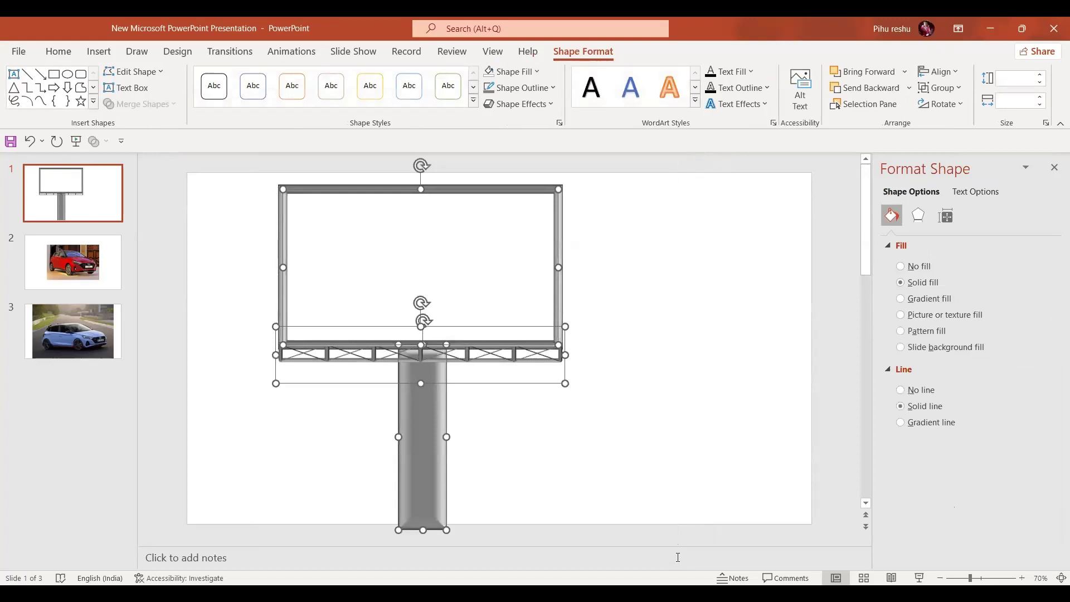
{"action": "key", "text": "ctrl+g"}
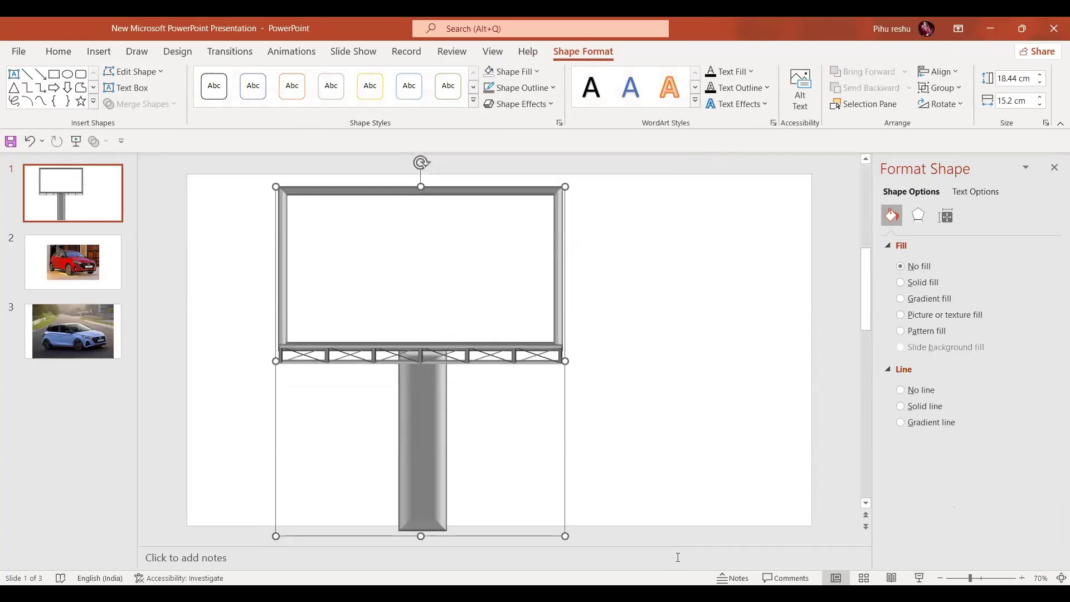
{"action": "left_click_drag", "start_coordinate": [435, 456], "coordinate": [395, 457]}
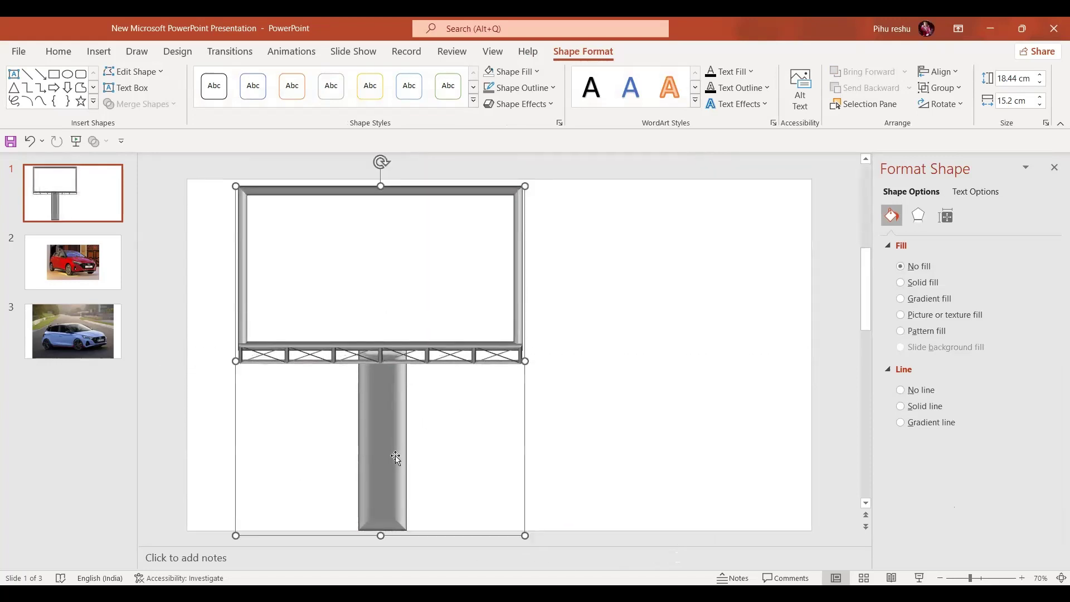
Step: Draw a rectangle covering the whole slide and send it behind the billboard
{"action": "left_click", "coordinate": [106, 53]}
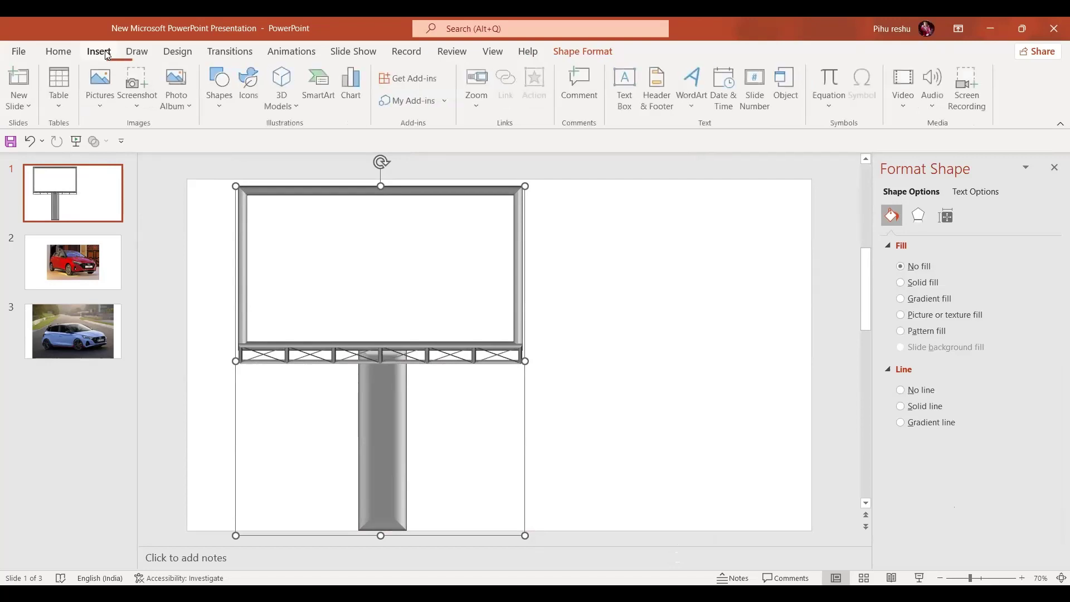
{"action": "left_click", "coordinate": [227, 108]}
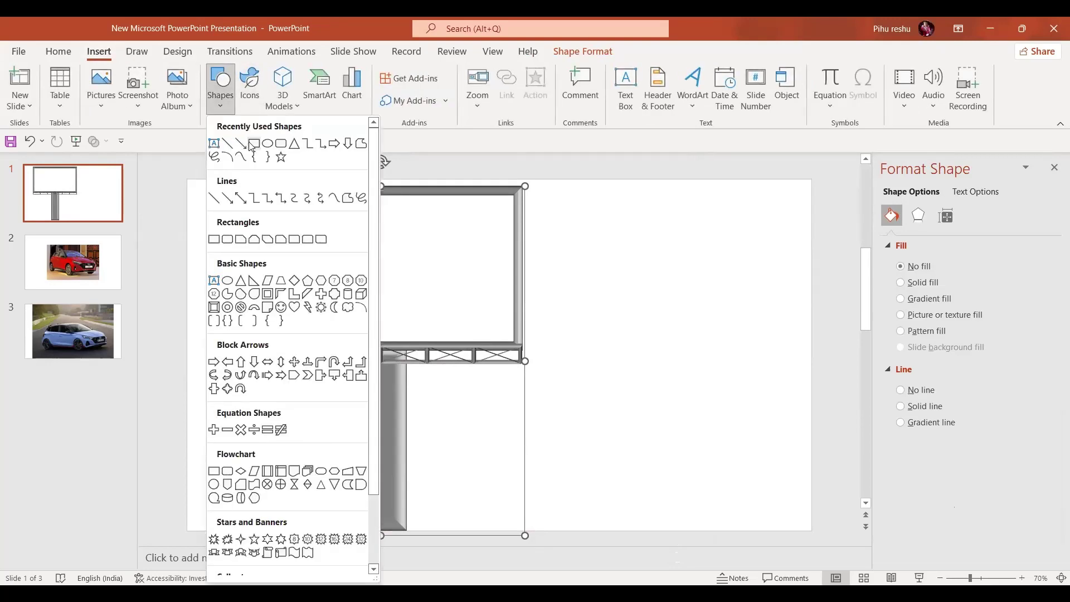
{"action": "left_click", "coordinate": [253, 144]}
{"action": "left_click_drag", "start_coordinate": [186, 178], "coordinate": [812, 535]}
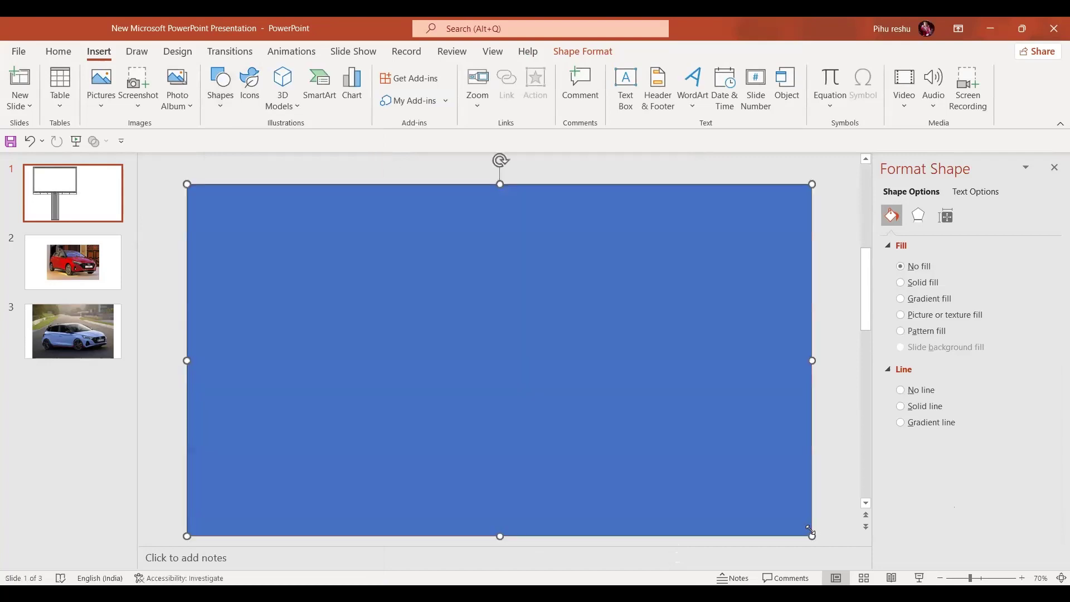
{"action": "left_click", "coordinate": [886, 89]}
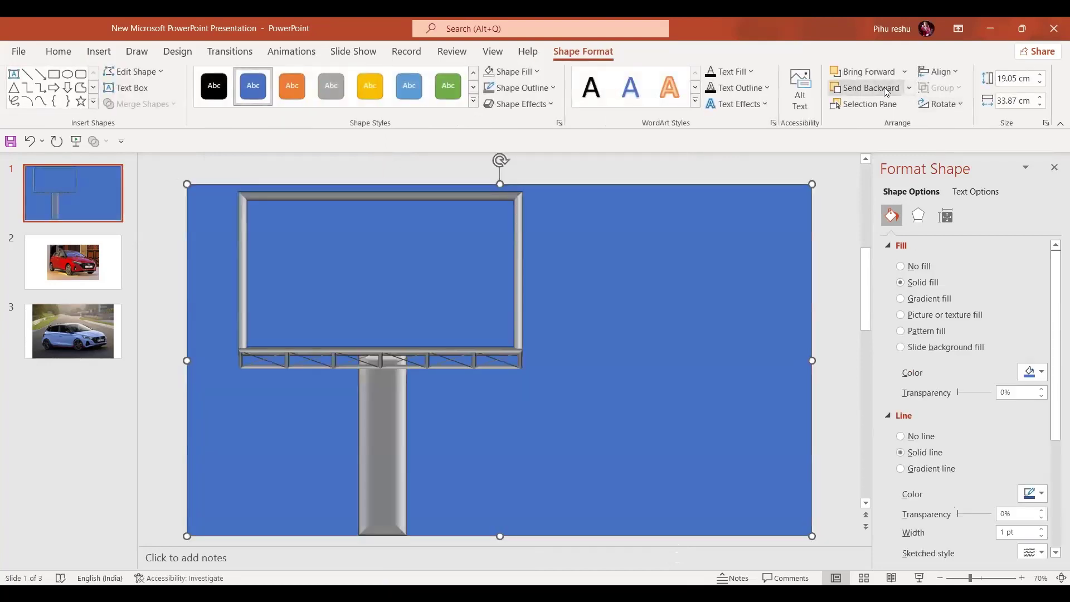
Step: Give the rectangle a light-blue gradient fill with no outline, then show slide 2
{"action": "left_click", "coordinate": [930, 299]}
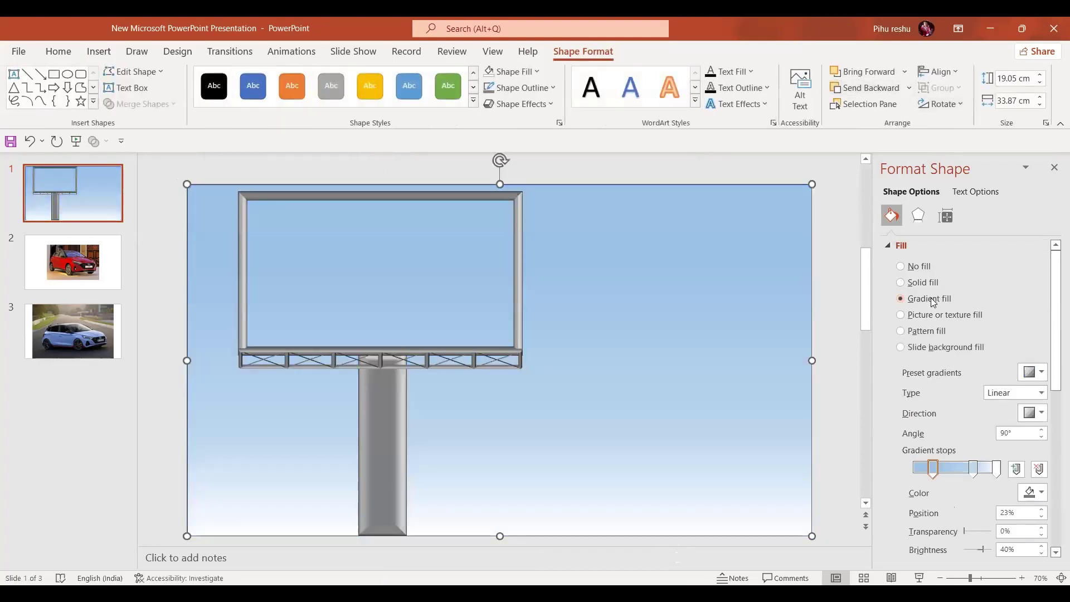
{"action": "left_click", "coordinate": [555, 88]}
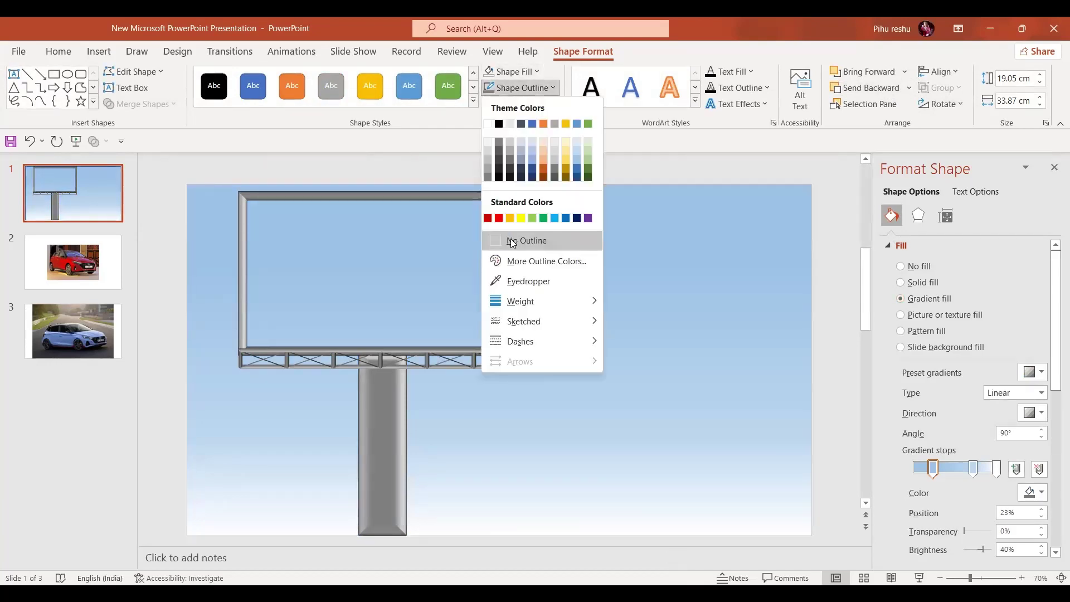
{"action": "left_click", "coordinate": [512, 241]}
{"action": "left_click", "coordinate": [75, 265]}
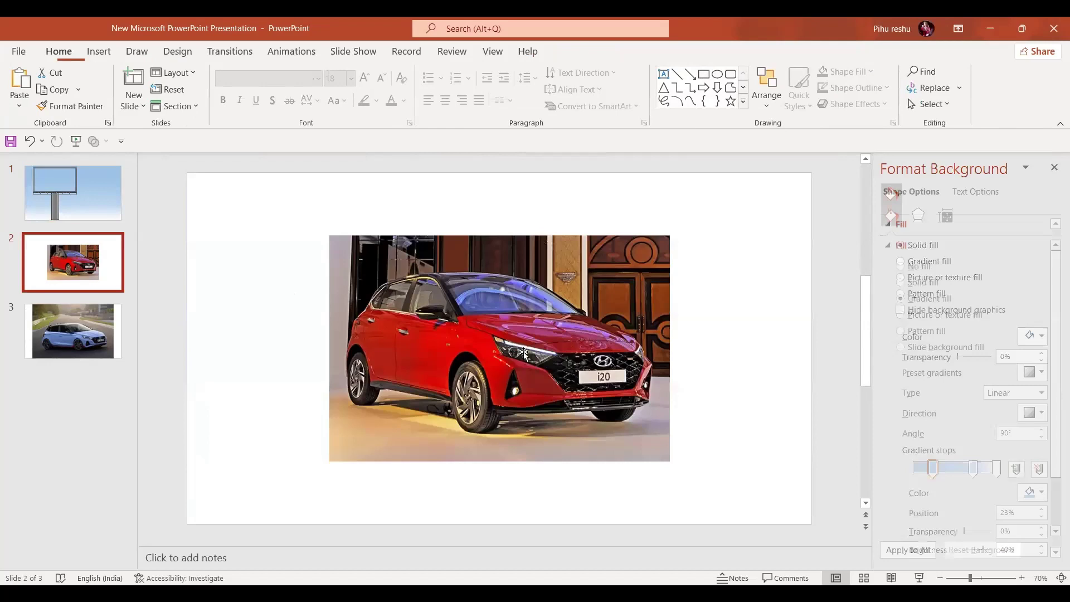
Step: Paste the red car picture from slide 2 onto slide 1 and resize it to fit the billboard screen
{"action": "left_click", "coordinate": [524, 354]}
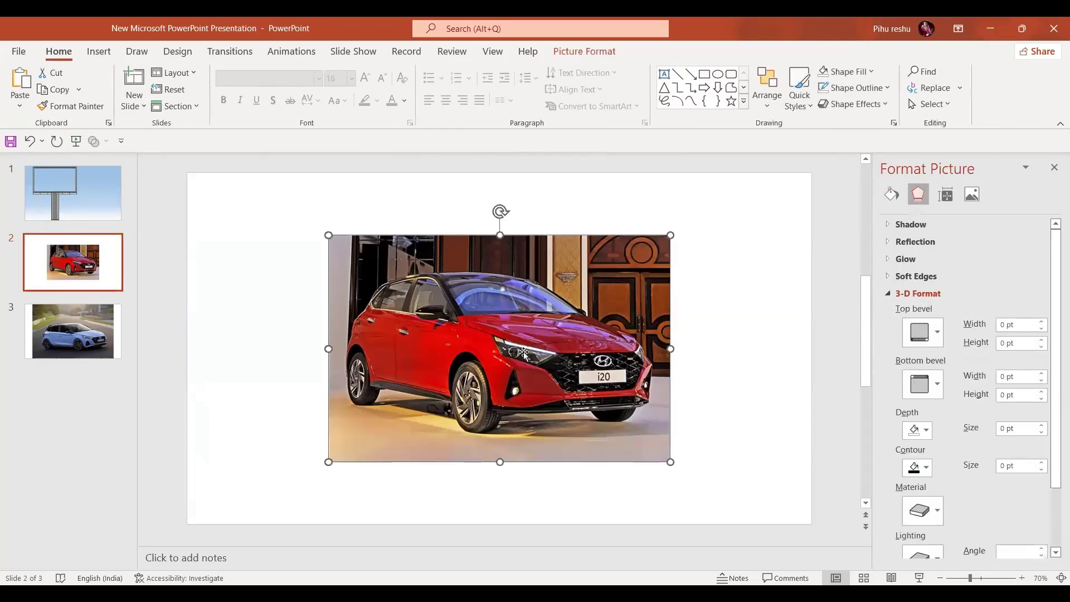
{"action": "left_click", "coordinate": [39, 179]}
{"action": "key", "text": "ctrl+v"}
{"action": "left_click_drag", "start_coordinate": [459, 360], "coordinate": [370, 305]}
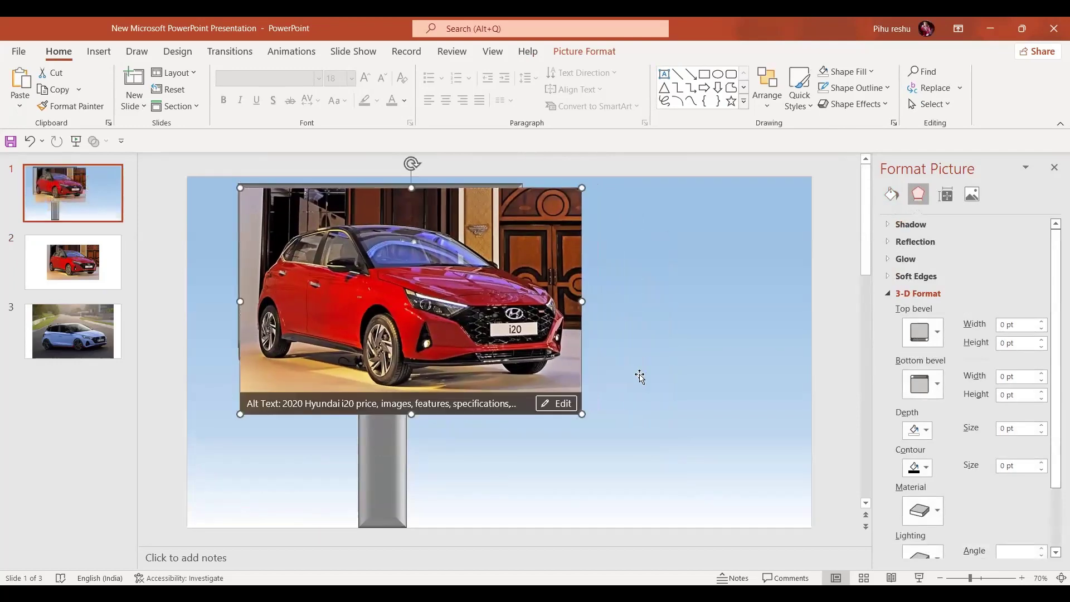
{"action": "left_click_drag", "start_coordinate": [581, 414], "coordinate": [518, 372]}
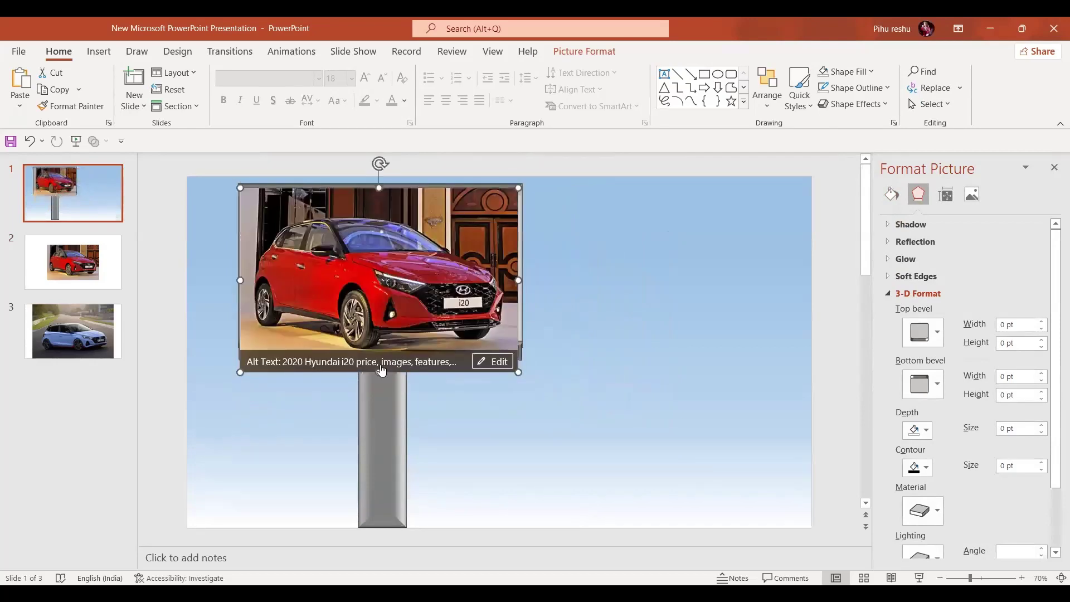
{"action": "left_click_drag", "start_coordinate": [379, 371], "coordinate": [379, 350]}
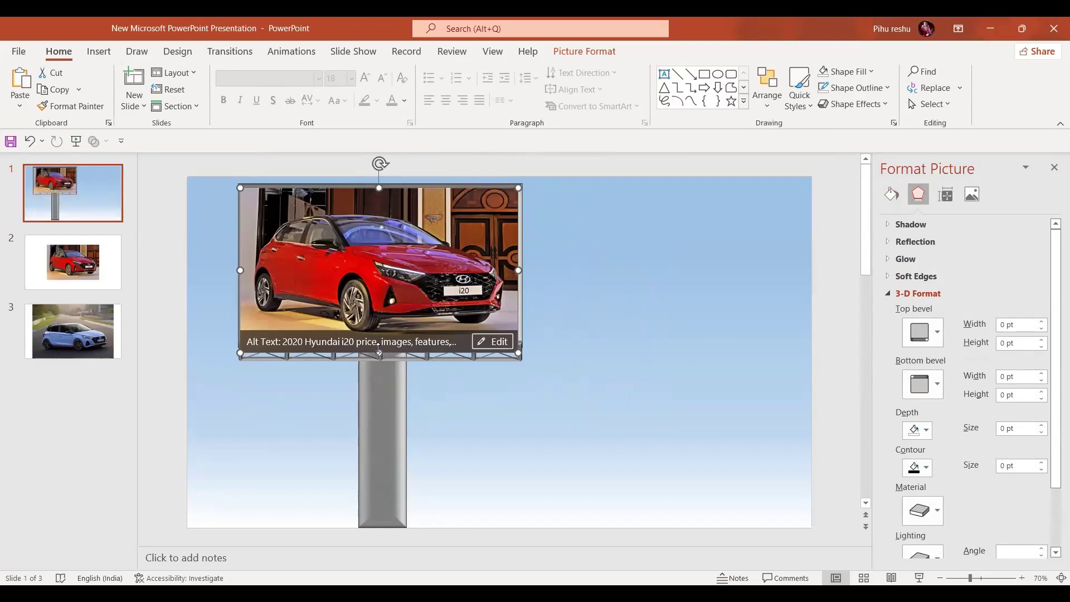
{"action": "left_click", "coordinate": [651, 286], "text": "shift"}
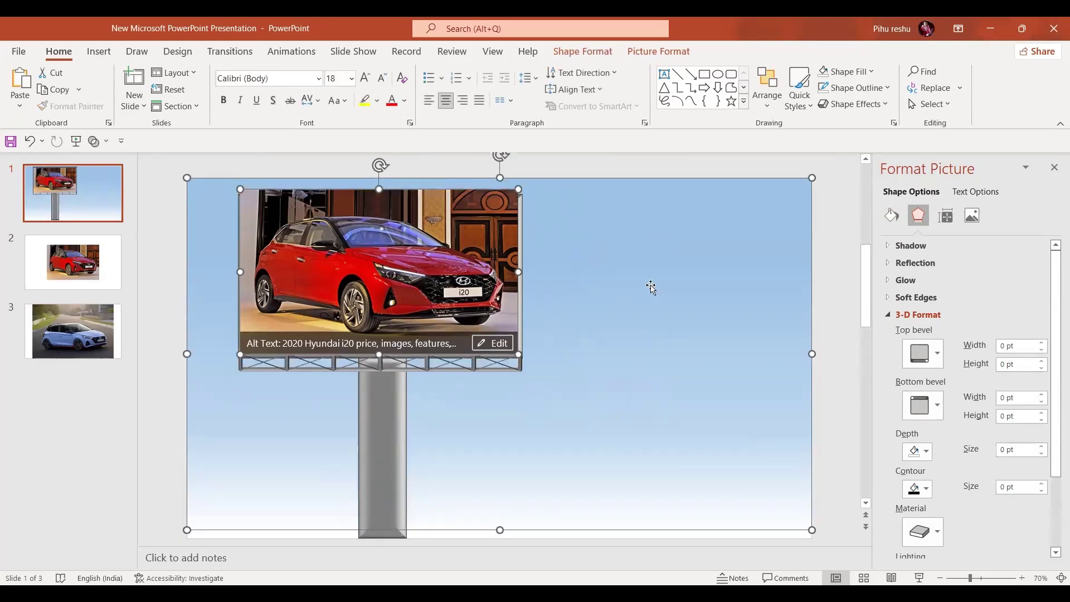
Step: Group the car picture with the sky rectangle and save the group as the image Picture3
{"action": "key", "text": "ctrl+g"}
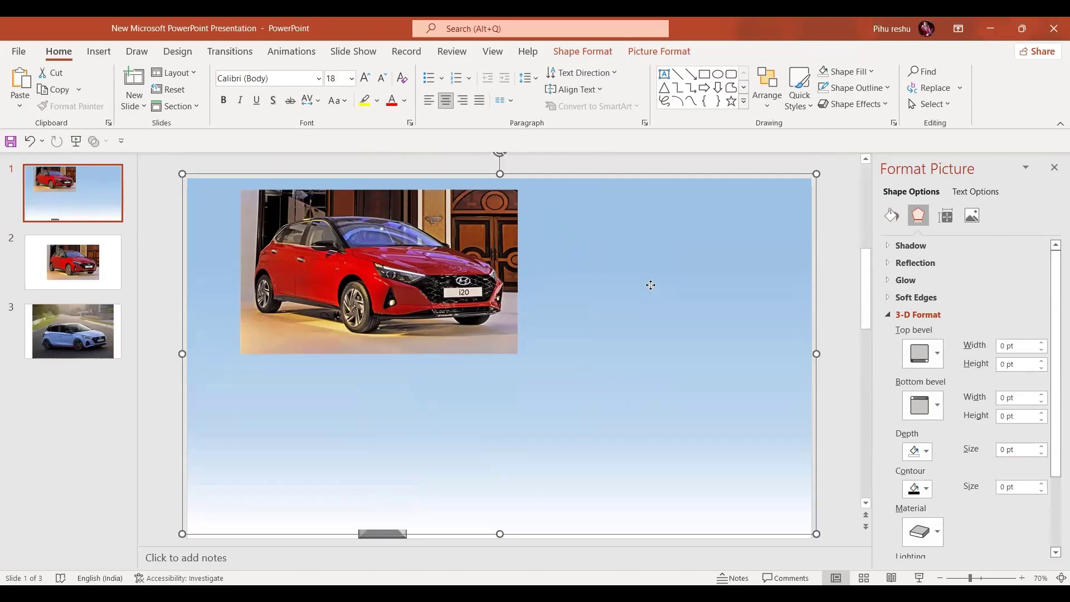
{"action": "right_click", "coordinate": [651, 284]}
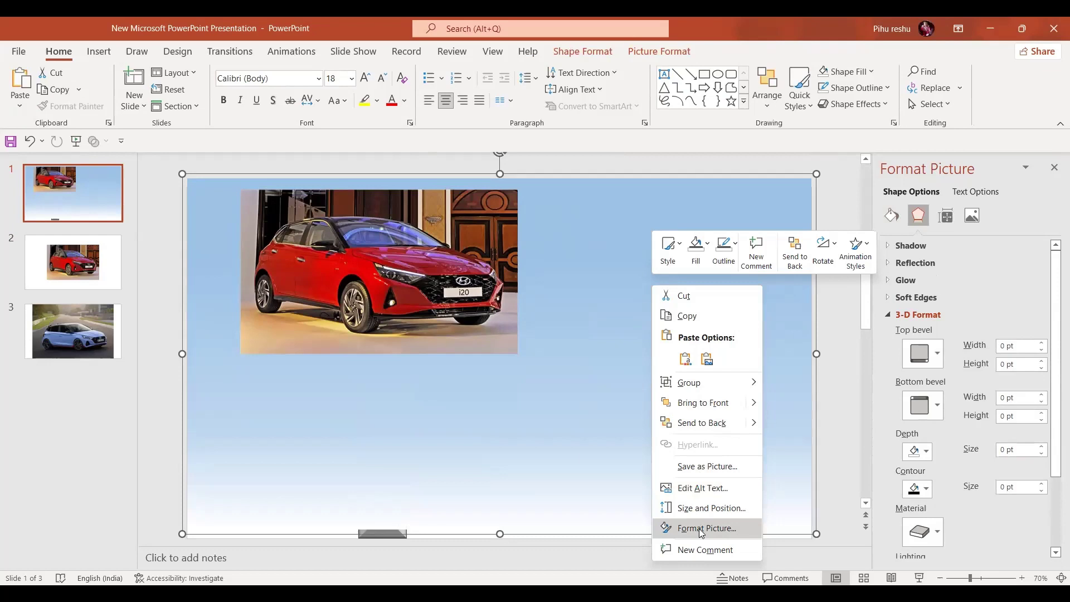
{"action": "left_click", "coordinate": [706, 466]}
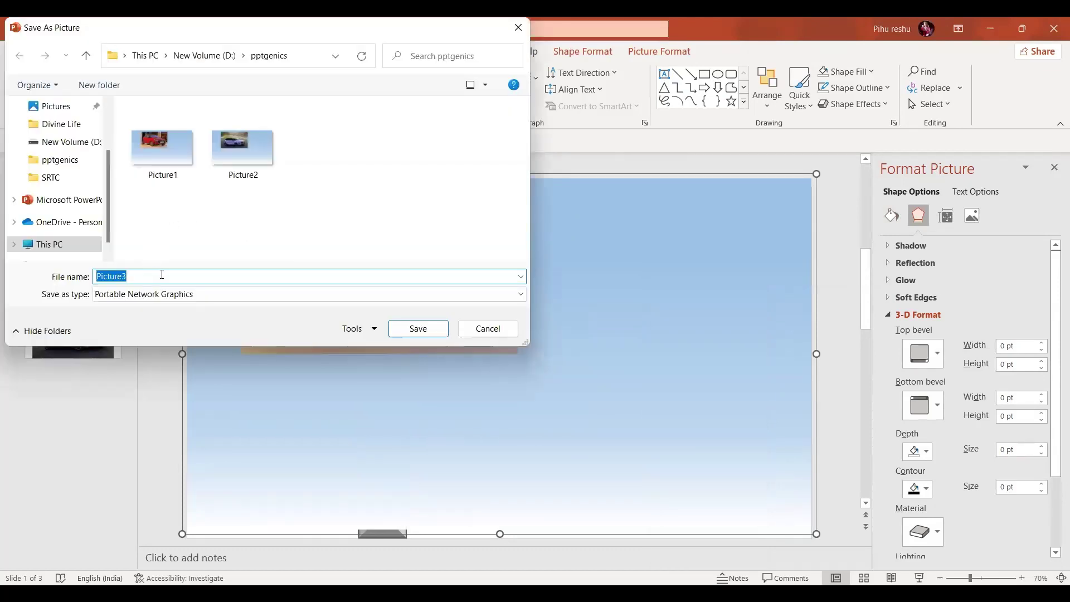
{"action": "left_click", "coordinate": [411, 332]}
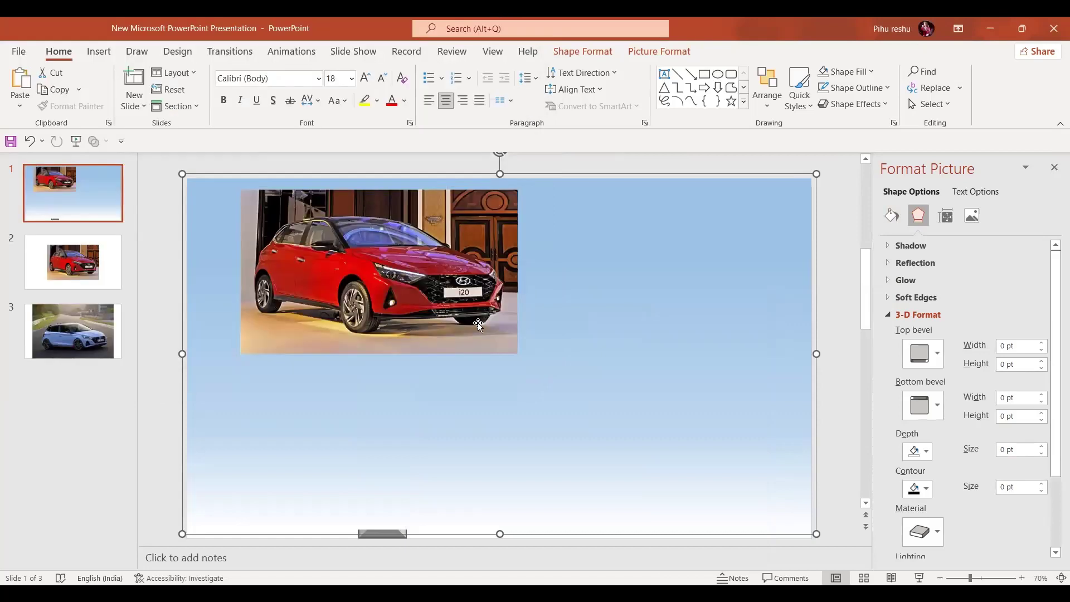
Step: Delete the car-and-sky group from slide 1
{"action": "left_click", "coordinate": [93, 326]}
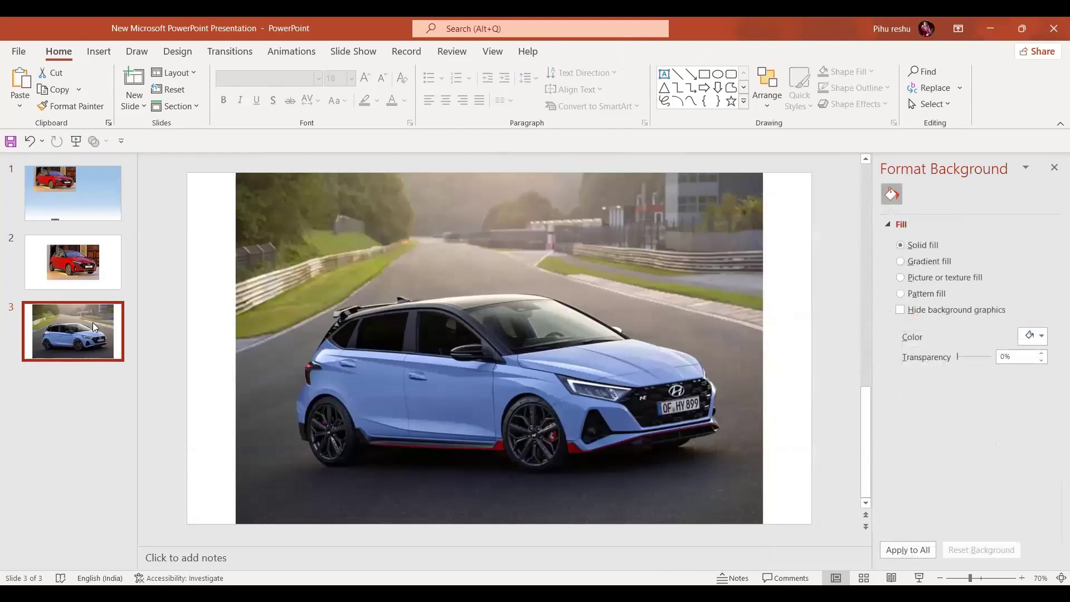
{"action": "left_click", "coordinate": [64, 201]}
{"action": "left_click", "coordinate": [596, 383]}
{"action": "key", "text": "Delete"}
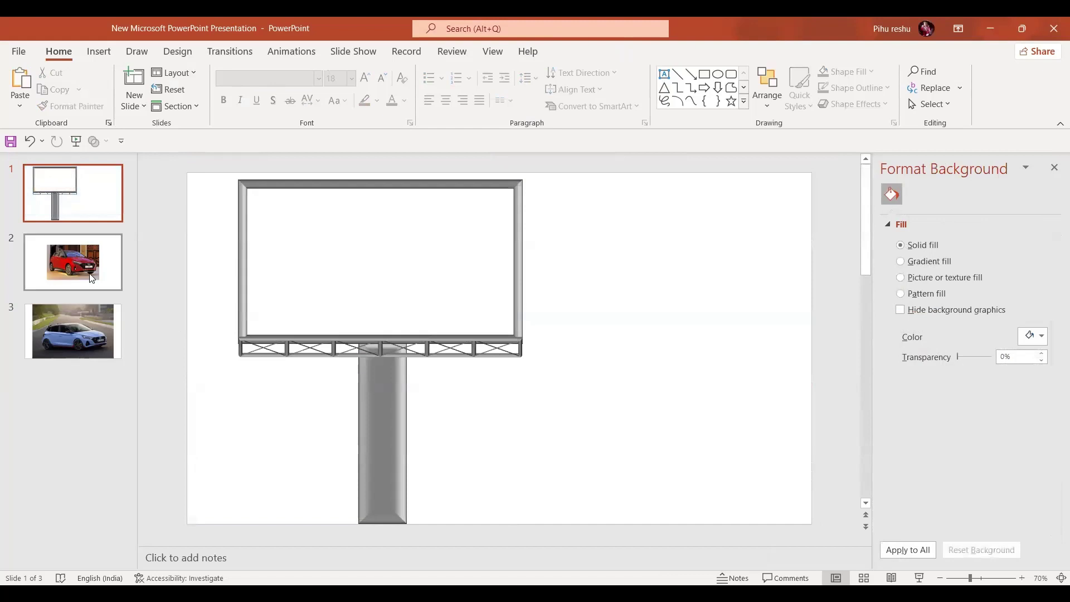
Step: Delete slides 2 and 3 from the presentation
{"action": "left_click", "coordinate": [92, 280]}
{"action": "key", "text": "shift+Down"}
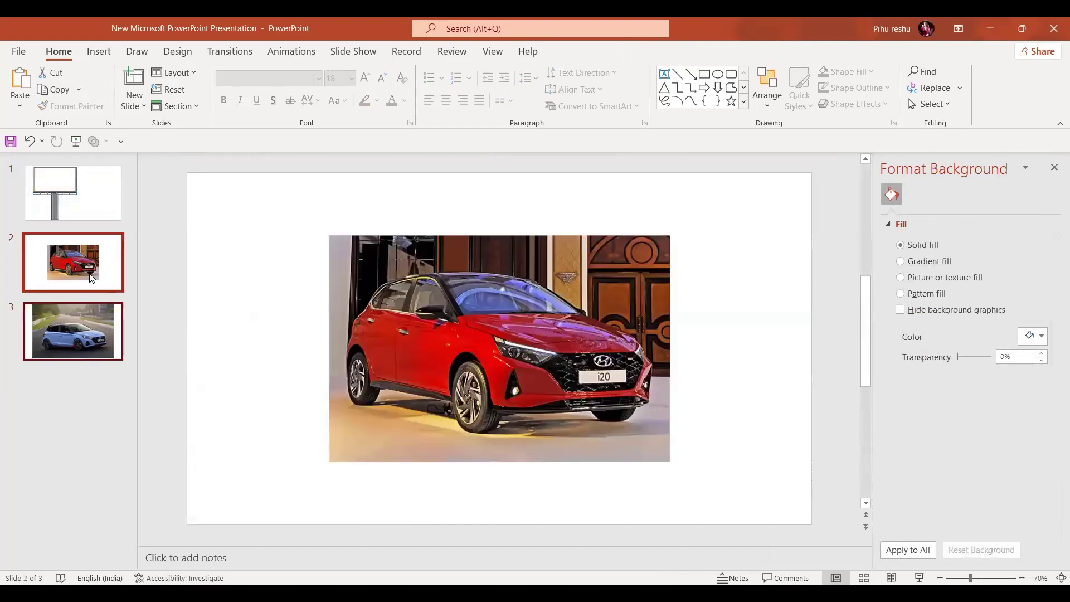
{"action": "key", "text": "Delete"}
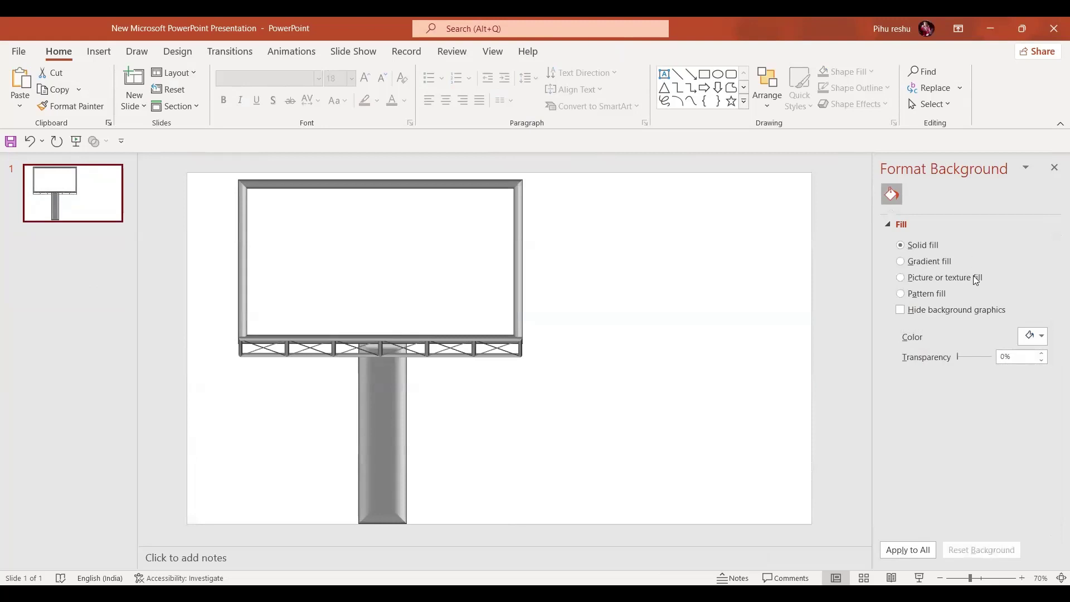
Step: Fill slide 1's background with the Picture3 image and duplicate the slide
{"action": "left_click", "coordinate": [781, 310]}
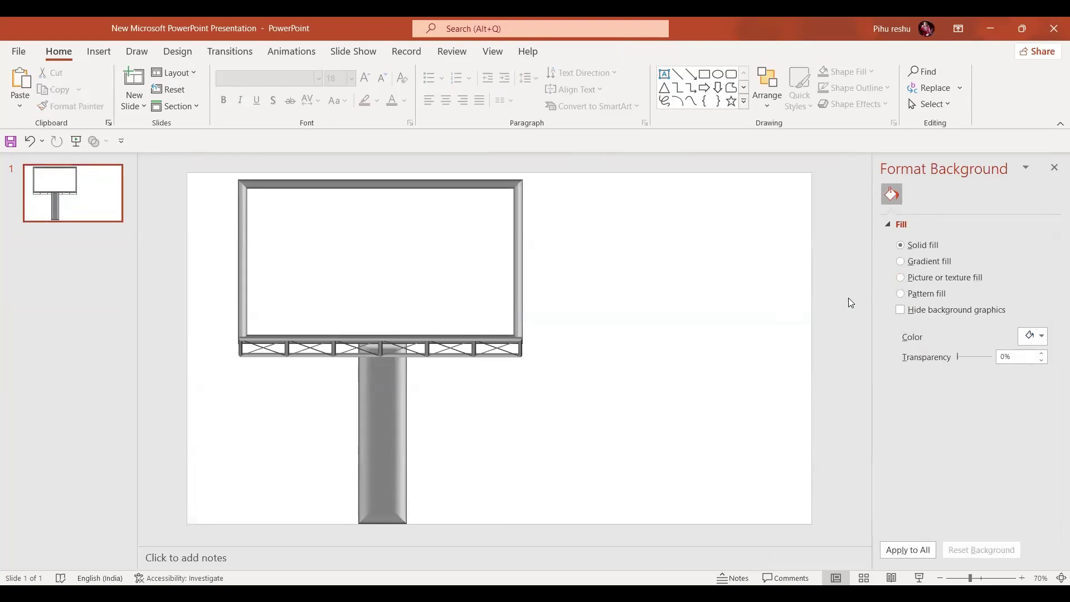
{"action": "left_click", "coordinate": [934, 280]}
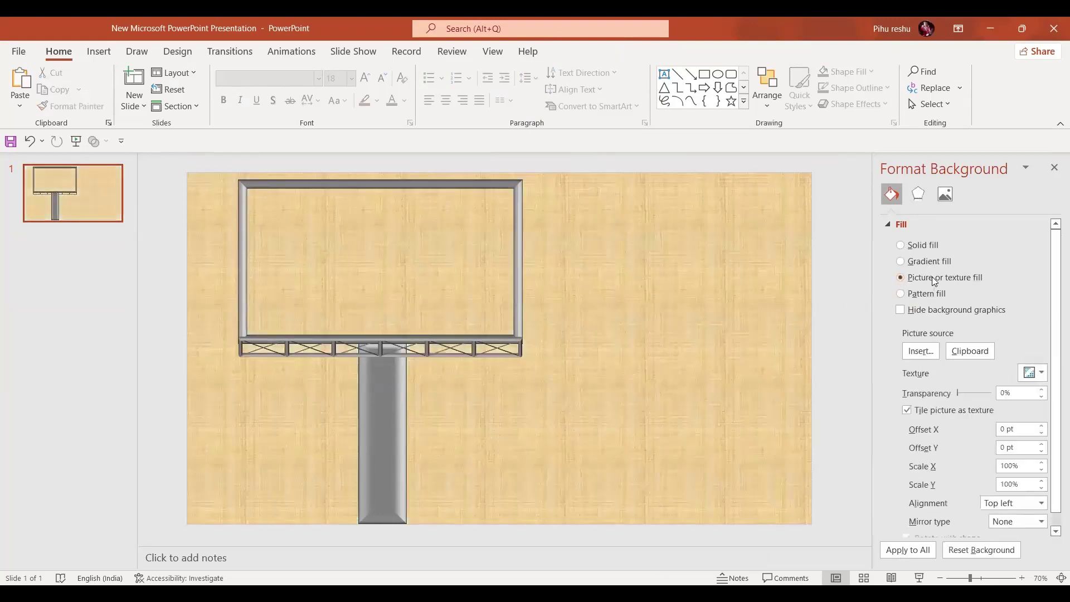
{"action": "left_click", "coordinate": [929, 351]}
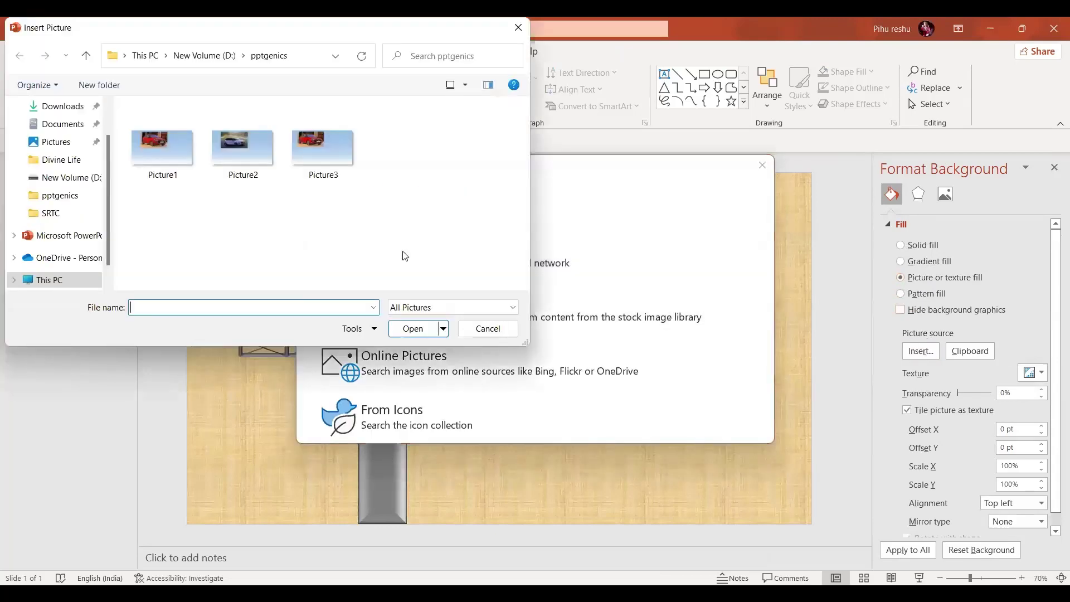
{"action": "double_click", "coordinate": [336, 155]}
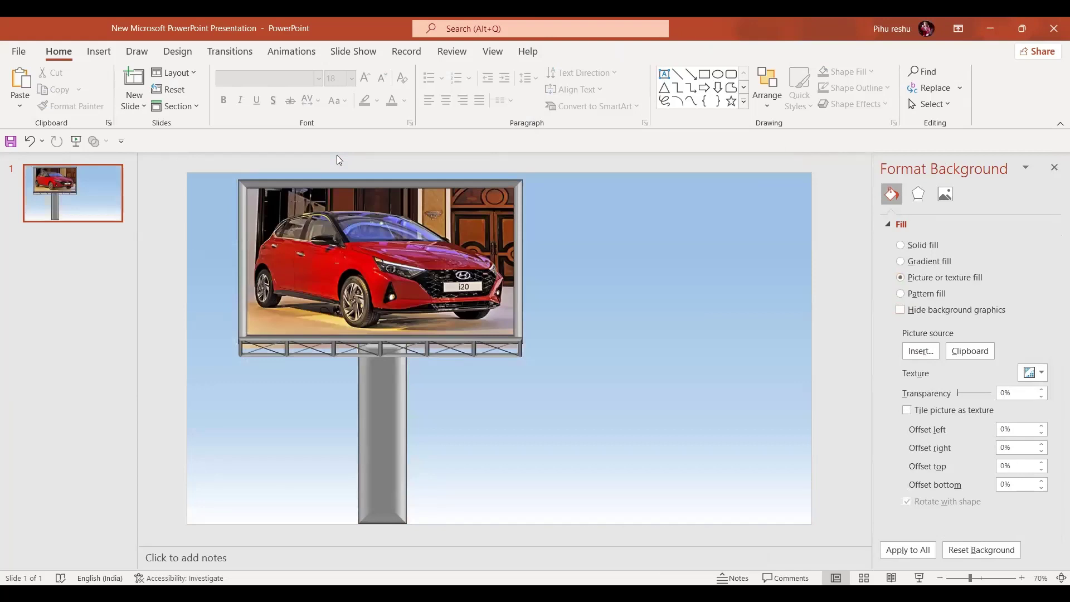
{"action": "left_click", "coordinate": [101, 199]}
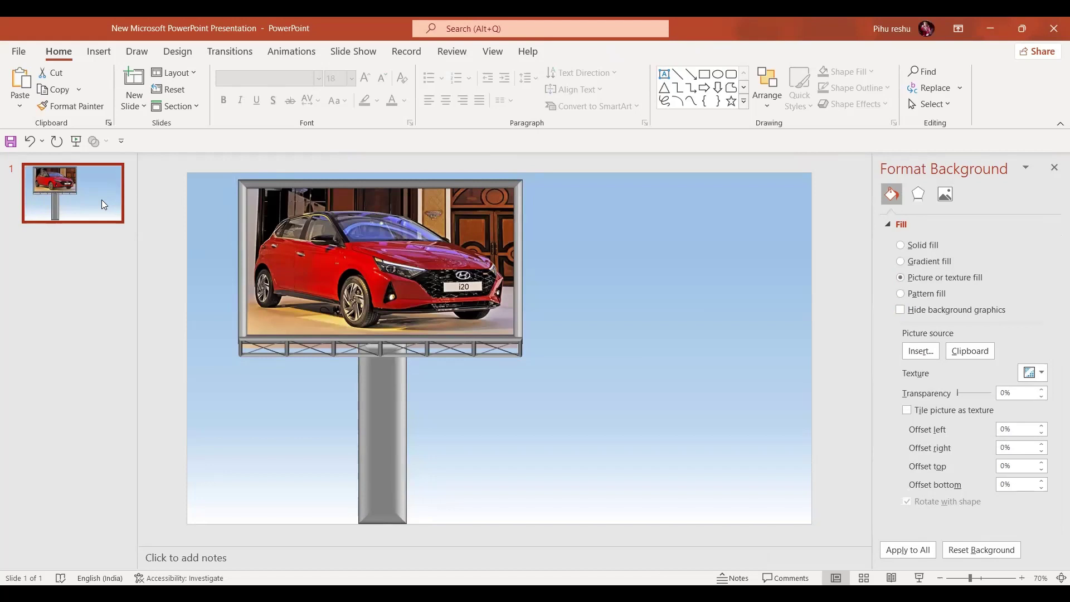
{"action": "key", "text": "ctrl+d"}
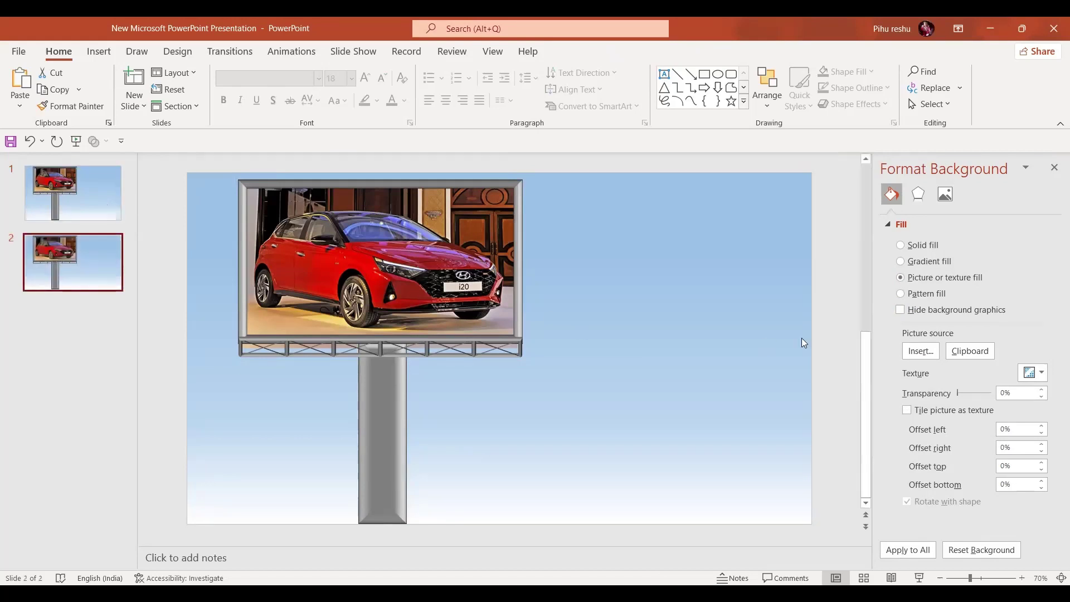
Step: Set slide 2's background to the blue car picture file
{"action": "left_click", "coordinate": [922, 352]}
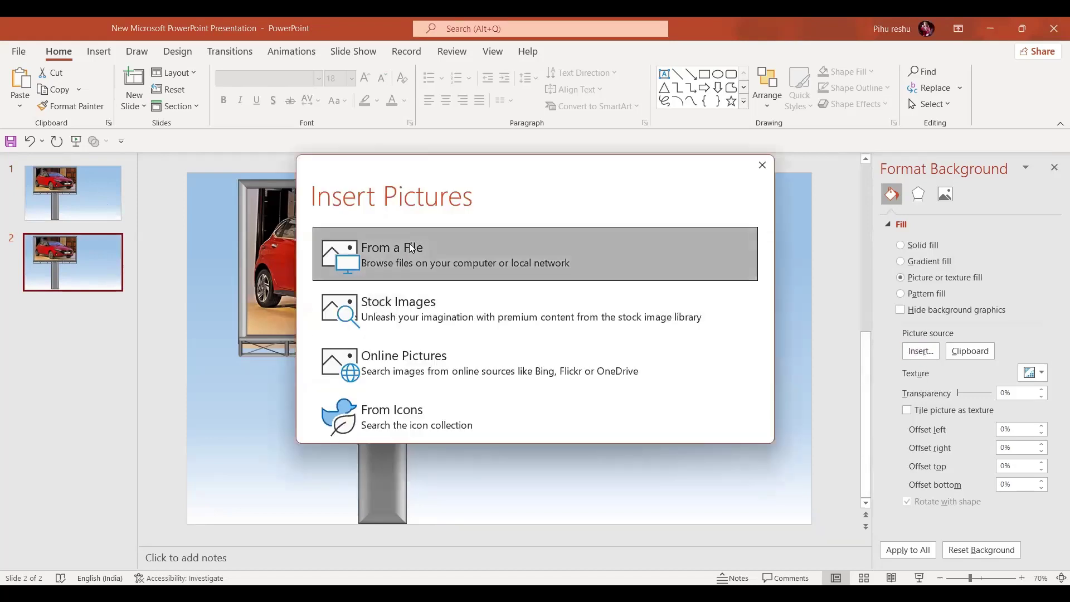
{"action": "left_click", "coordinate": [411, 248]}
{"action": "left_click", "coordinate": [264, 161]}
{"action": "double_click", "coordinate": [264, 161]}
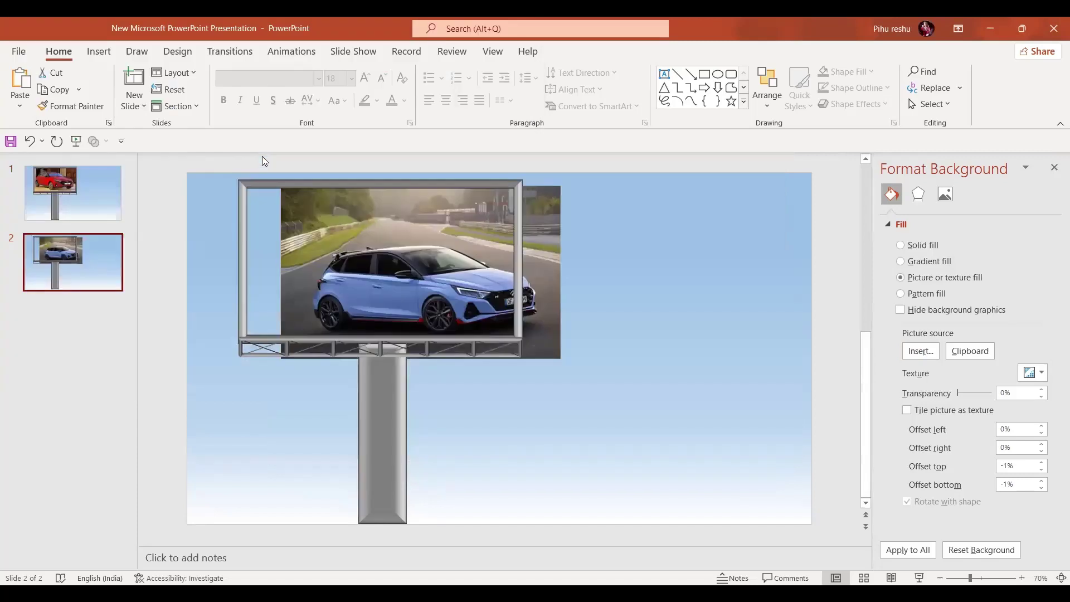
Step: Check the billboard picture on slide 2, then return to the red car slide 1
{"action": "left_click", "coordinate": [230, 50]}
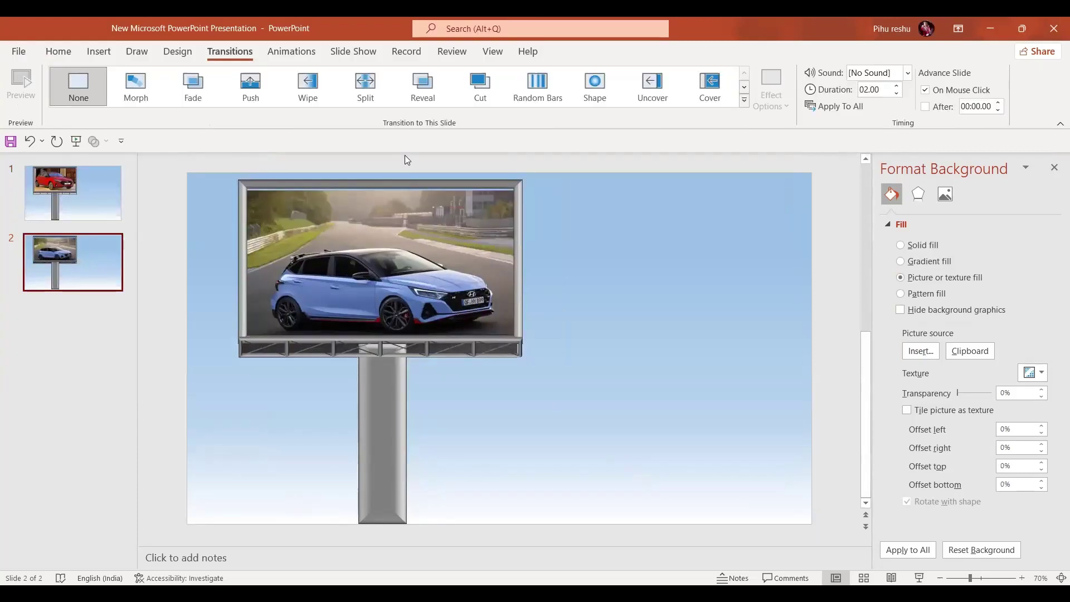
{"action": "left_click", "coordinate": [416, 181]}
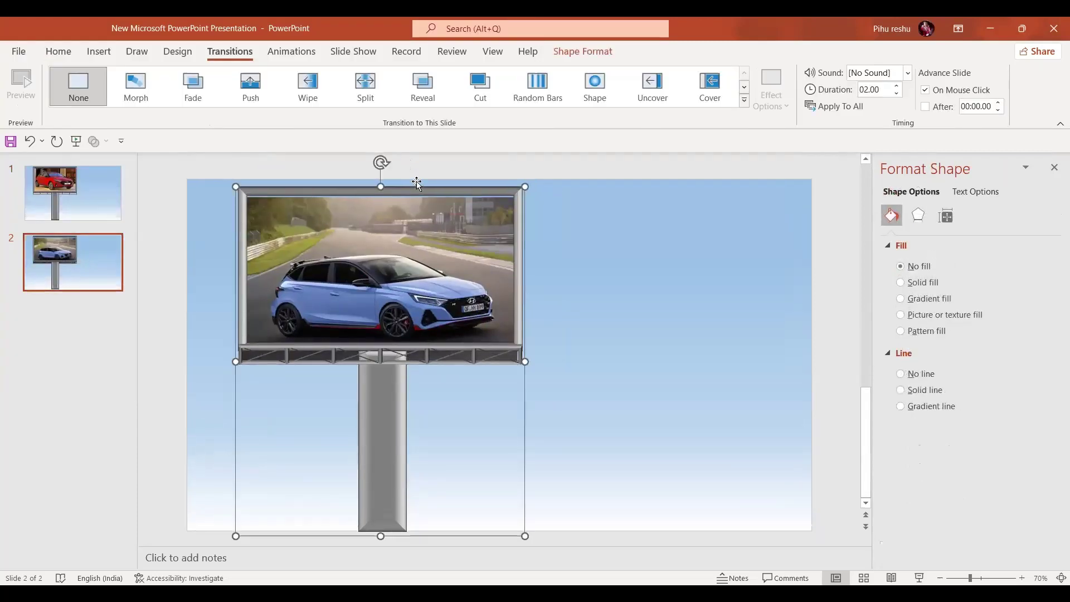
{"action": "left_click", "coordinate": [646, 201]}
{"action": "left_click", "coordinate": [67, 195]}
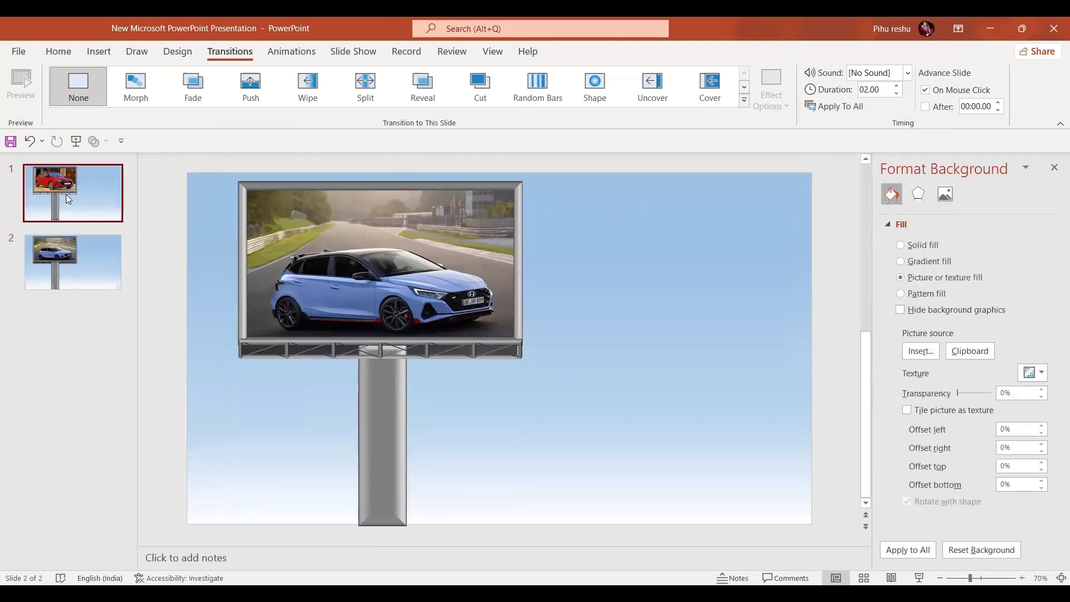
{"action": "left_click", "coordinate": [101, 53]}
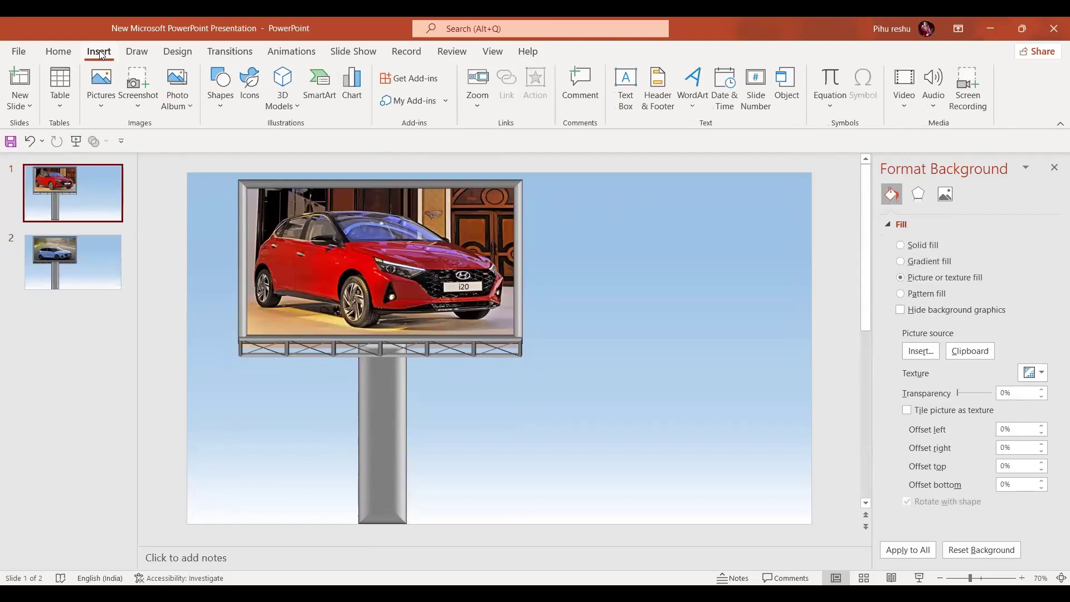
Step: Draw a rectangle over the billboard and duplicate it into checkerboard cells
{"action": "left_click", "coordinate": [228, 97]}
{"action": "left_click", "coordinate": [253, 144]}
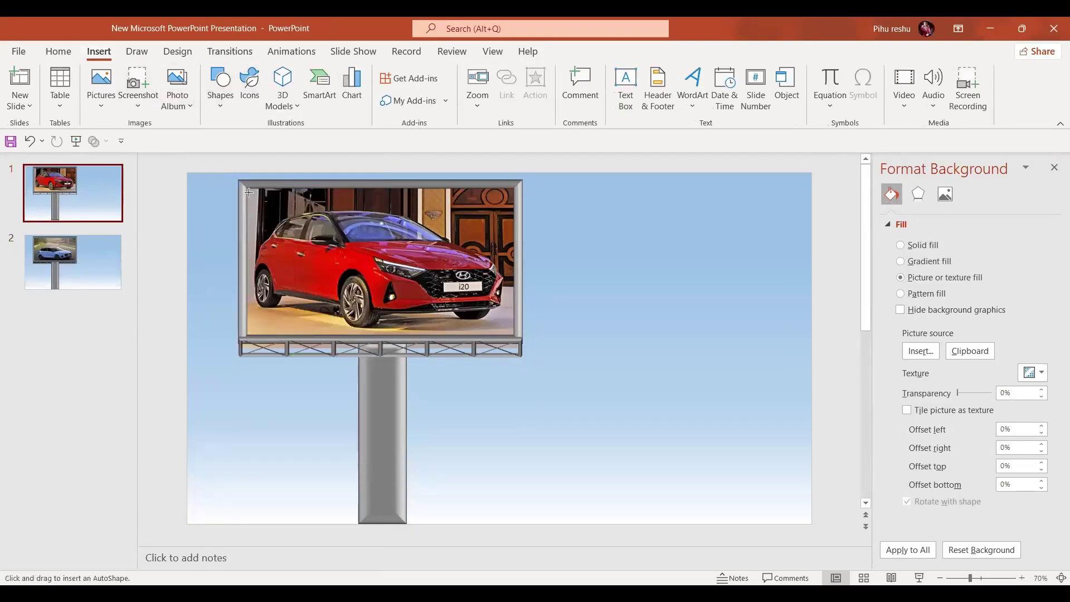
{"action": "mouse_move", "coordinate": [248, 188]}
{"action": "left_mouse_down"}
{"action": "mouse_move", "coordinate": [276, 223]}
{"action": "mouse_move", "coordinate": [333, 242]}
{"action": "mouse_move", "coordinate": [404, 310]}
{"action": "mouse_move", "coordinate": [400, 290]}
{"action": "left_mouse_up"}
{"action": "key", "text": "ctrl+d"}
{"action": "key", "text": "ctrl+d"}
{"action": "left_click_drag", "start_coordinate": [467, 320], "coordinate": [466, 211]}
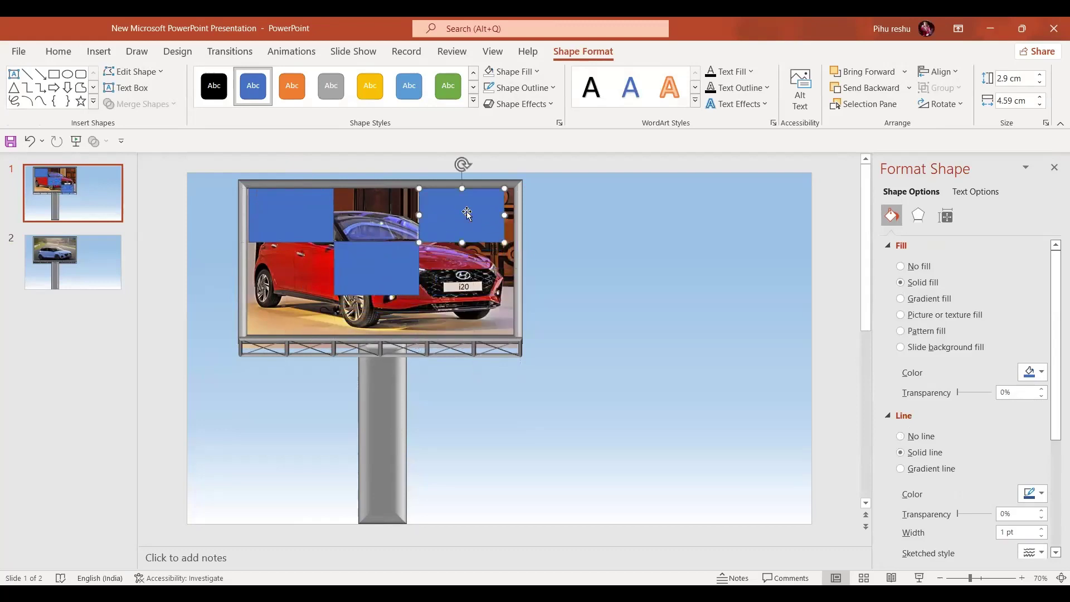
{"action": "key", "text": "ctrl+d"}
{"action": "left_click_drag", "start_coordinate": [557, 220], "coordinate": [303, 331]}
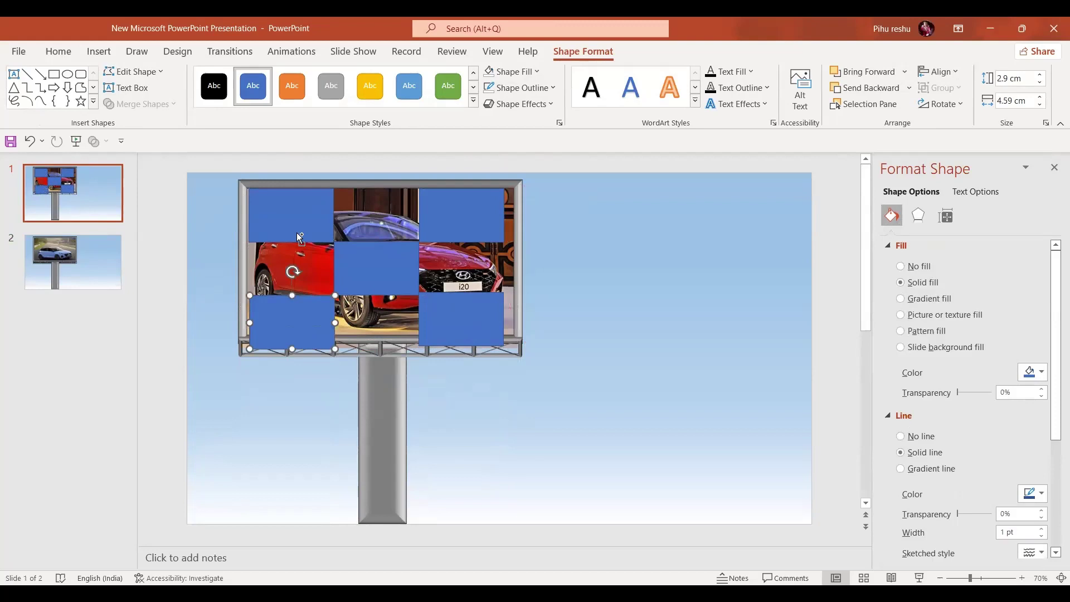
Step: Select all the tiles, remove their outlines and give them a slide background fill
{"action": "left_click", "coordinate": [300, 236], "text": "shift"}
{"action": "left_click", "coordinate": [381, 284], "text": "shift"}
{"action": "left_click", "coordinate": [452, 231], "text": "shift"}
{"action": "left_click", "coordinate": [464, 309], "text": "shift"}
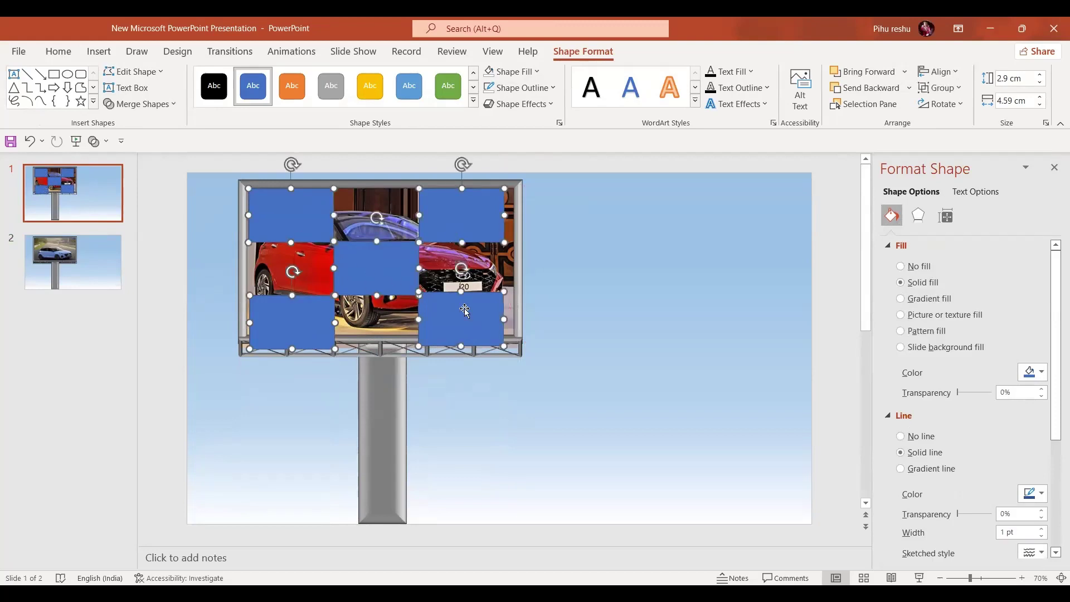
{"action": "left_click", "coordinate": [490, 91]}
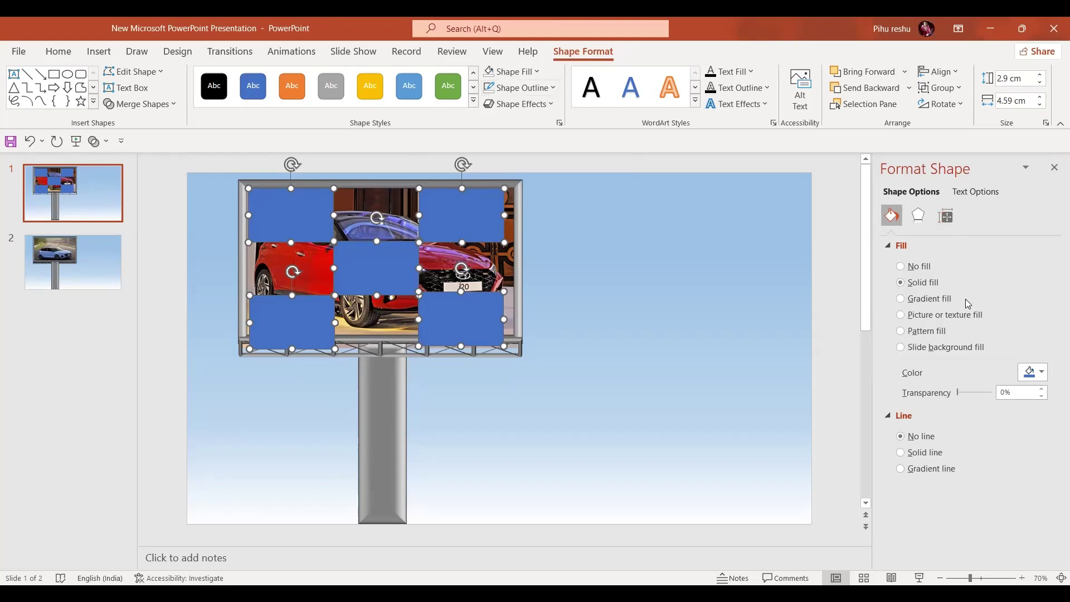
{"action": "left_click", "coordinate": [955, 349]}
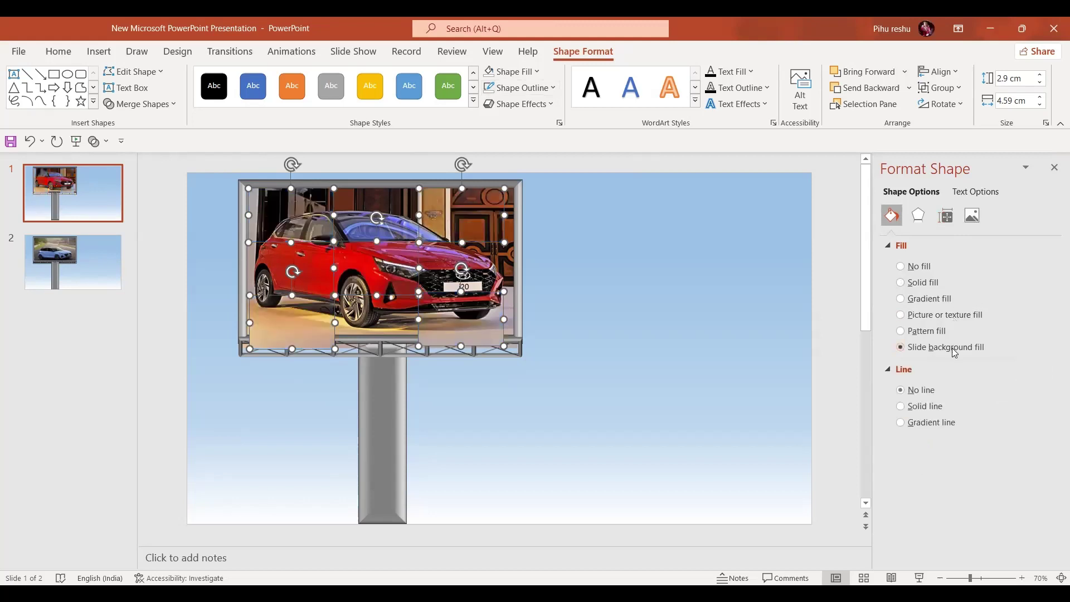
Step: Send slide 1's tiles behind the billboard frame and paste a copy onto slide 2
{"action": "left_click", "coordinate": [886, 88]}
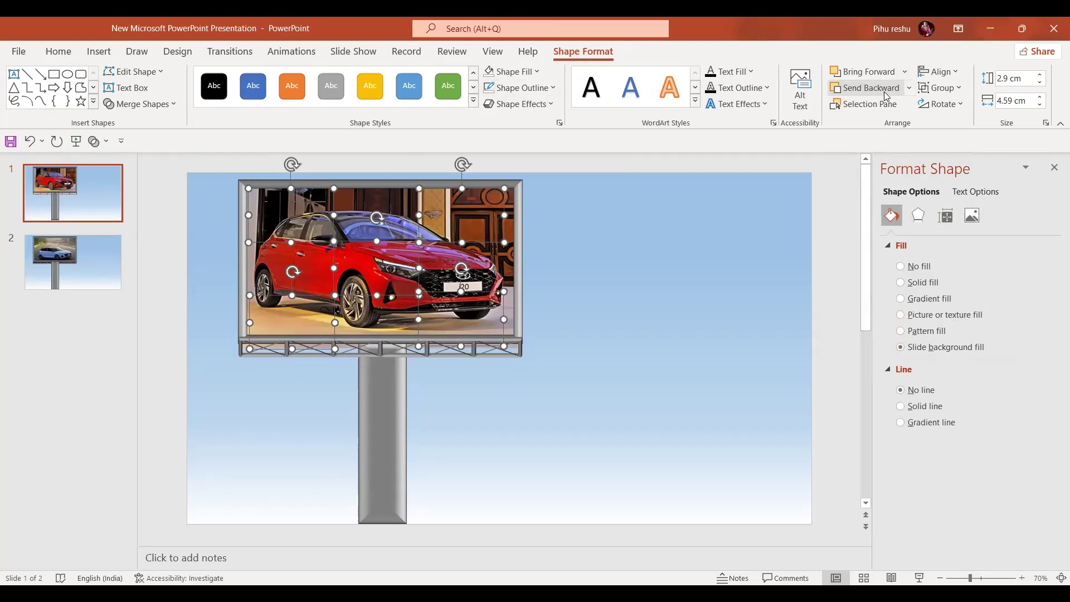
{"action": "left_click", "coordinate": [93, 264]}
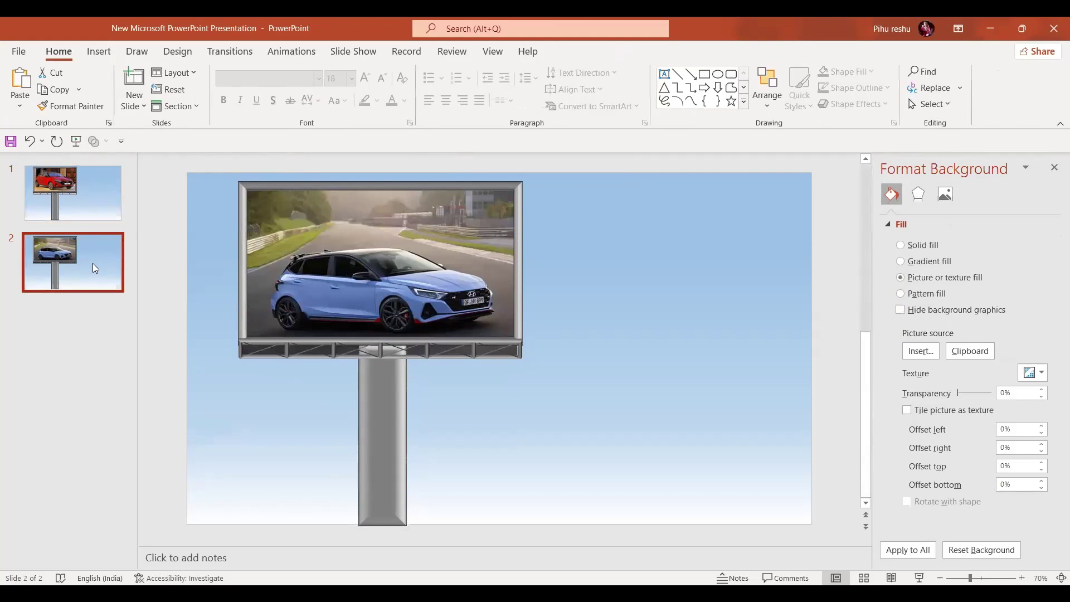
{"action": "key", "text": "ctrl+v"}
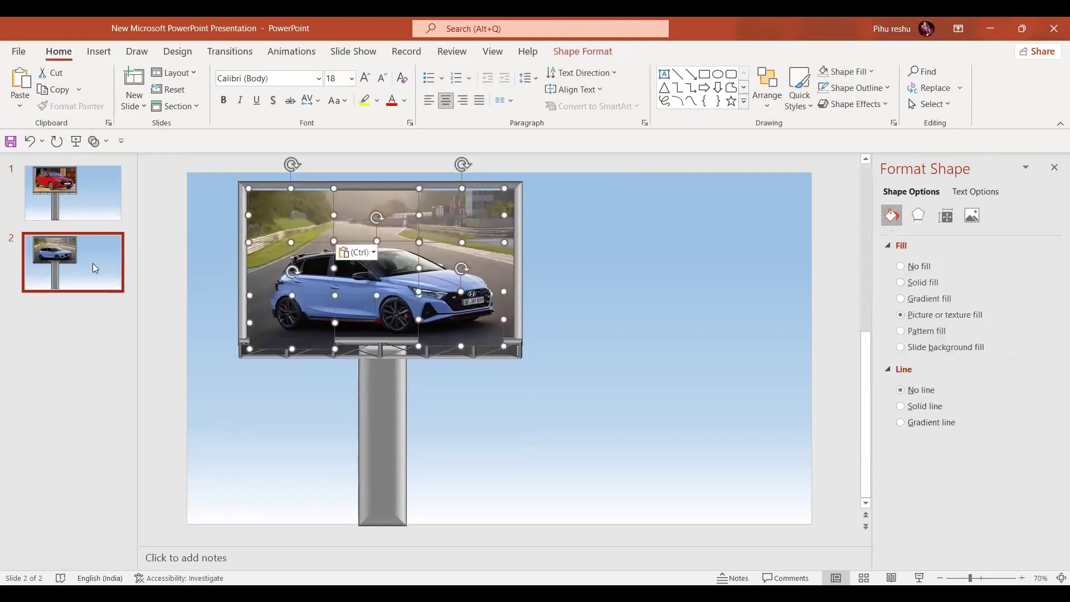
Step: Send slide 2's pasted tiles behind the frame and flip them vertically
{"action": "left_click", "coordinate": [583, 51]}
{"action": "left_click", "coordinate": [888, 90]}
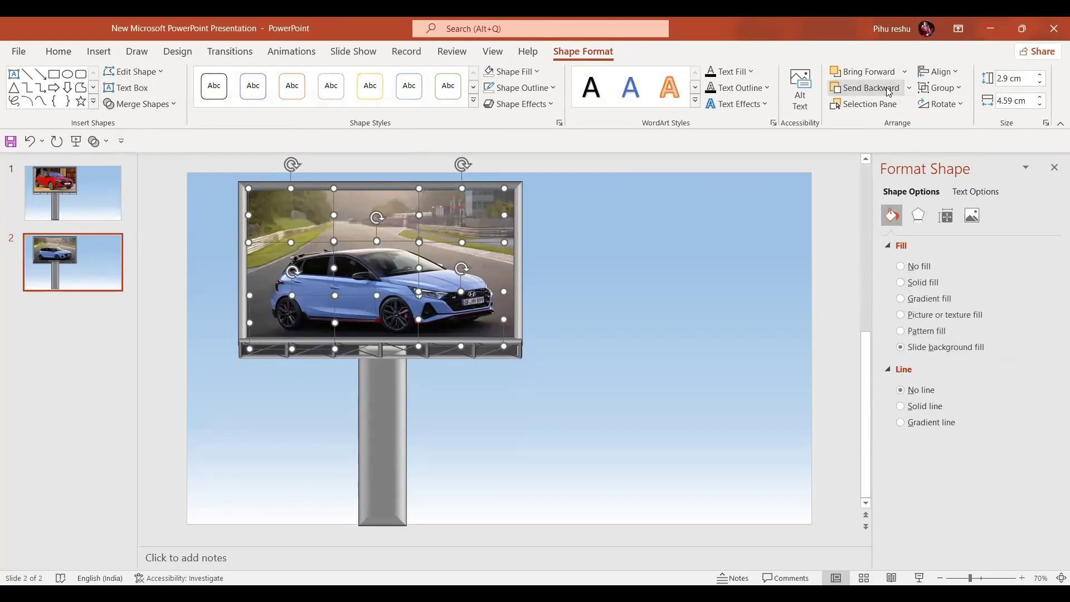
{"action": "left_click", "coordinate": [964, 109]}
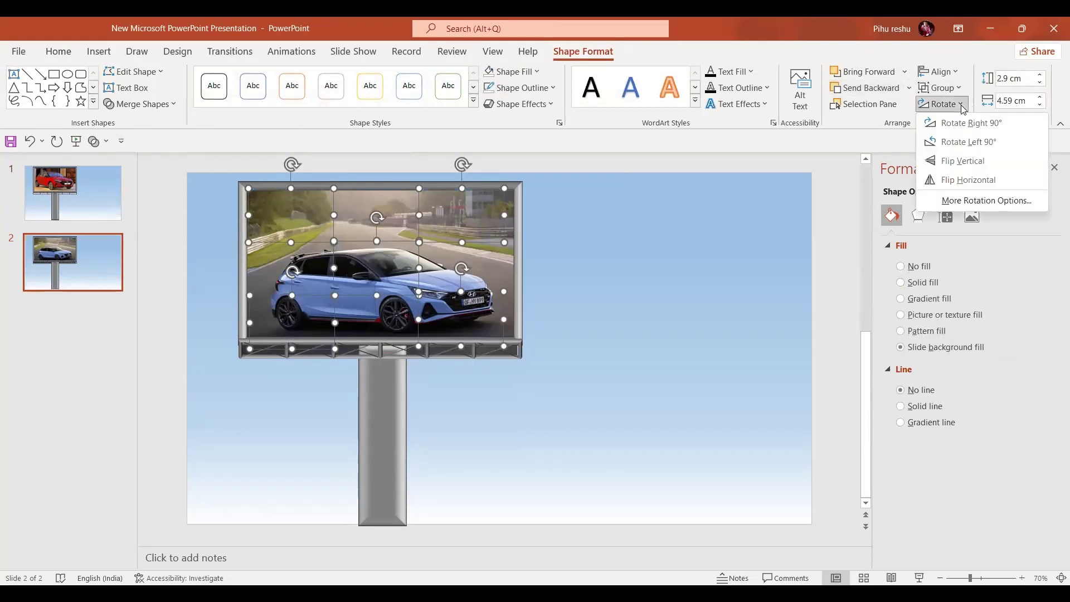
{"action": "left_click", "coordinate": [963, 163]}
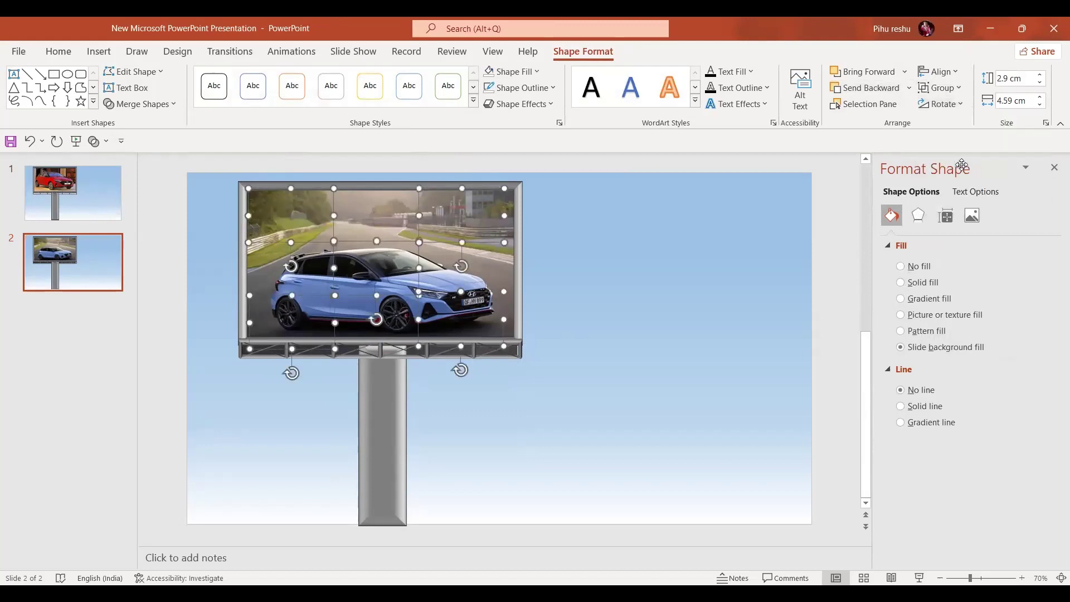
Step: Apply the Morph transition to slide 2
{"action": "left_click", "coordinate": [102, 290]}
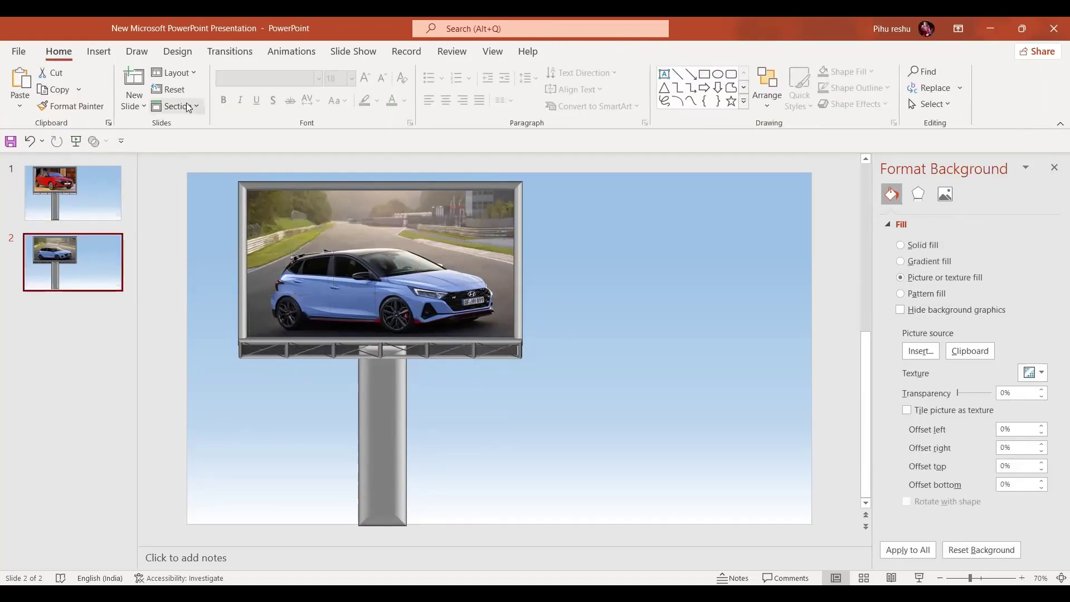
{"action": "left_click", "coordinate": [239, 51]}
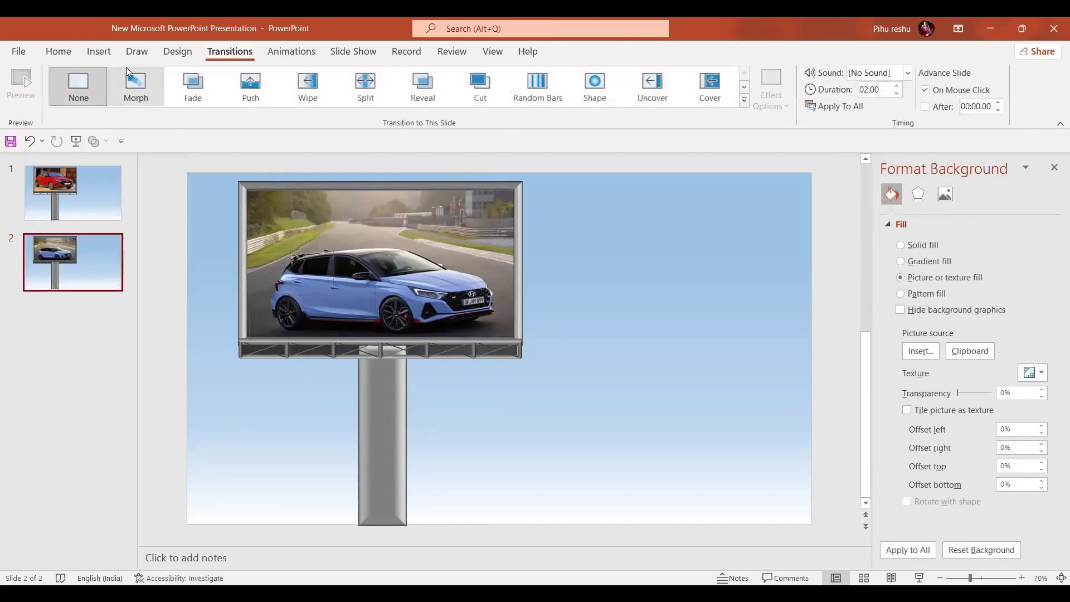
{"action": "left_click", "coordinate": [132, 87]}
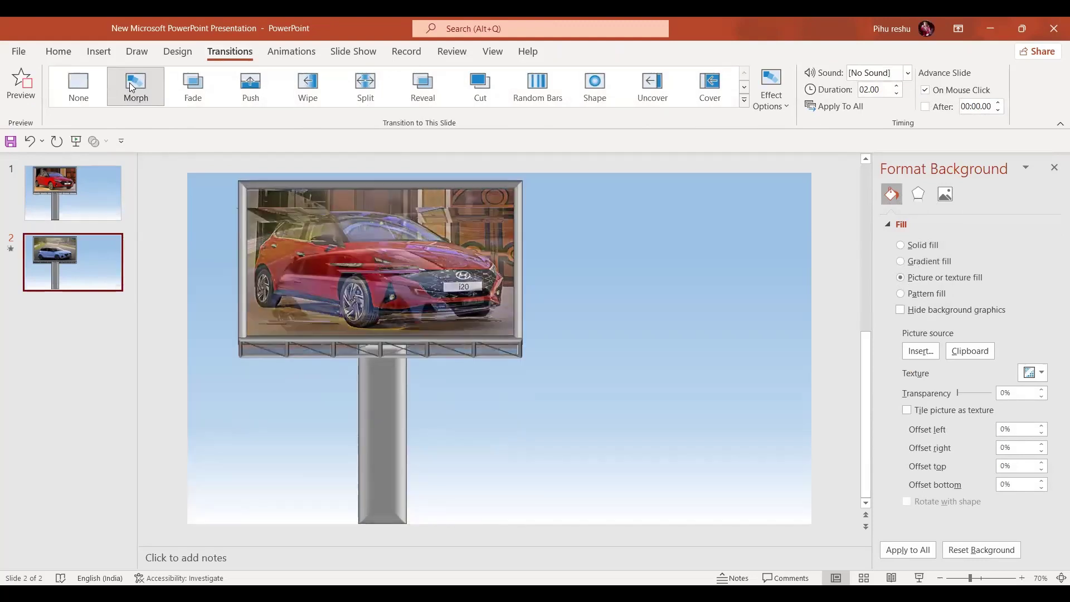